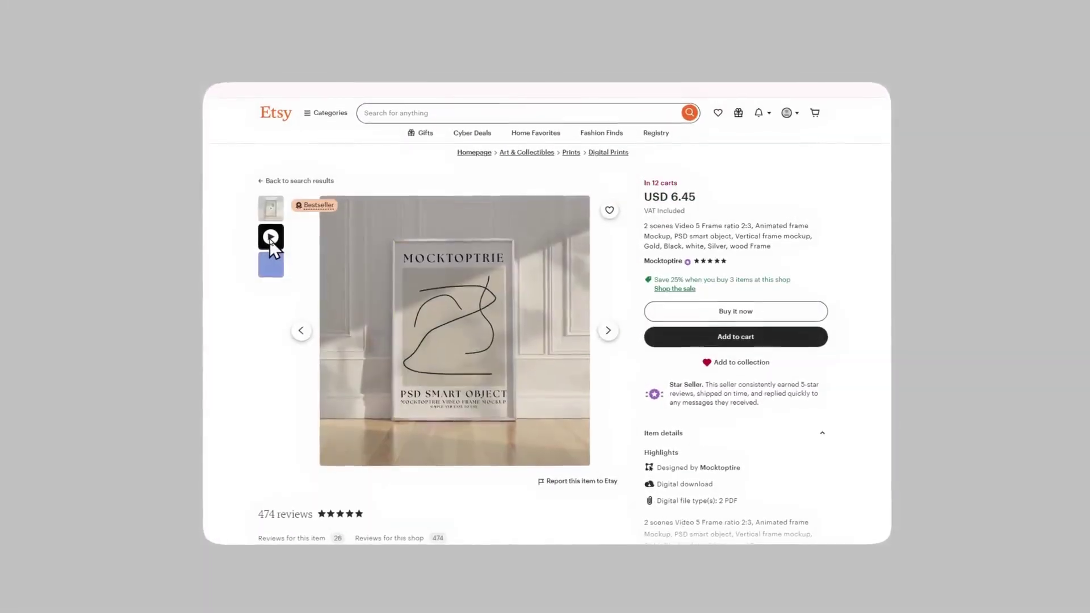
# Play the preview video on the Etsy animated frame mockup listing.
pyautogui.click(271, 237)
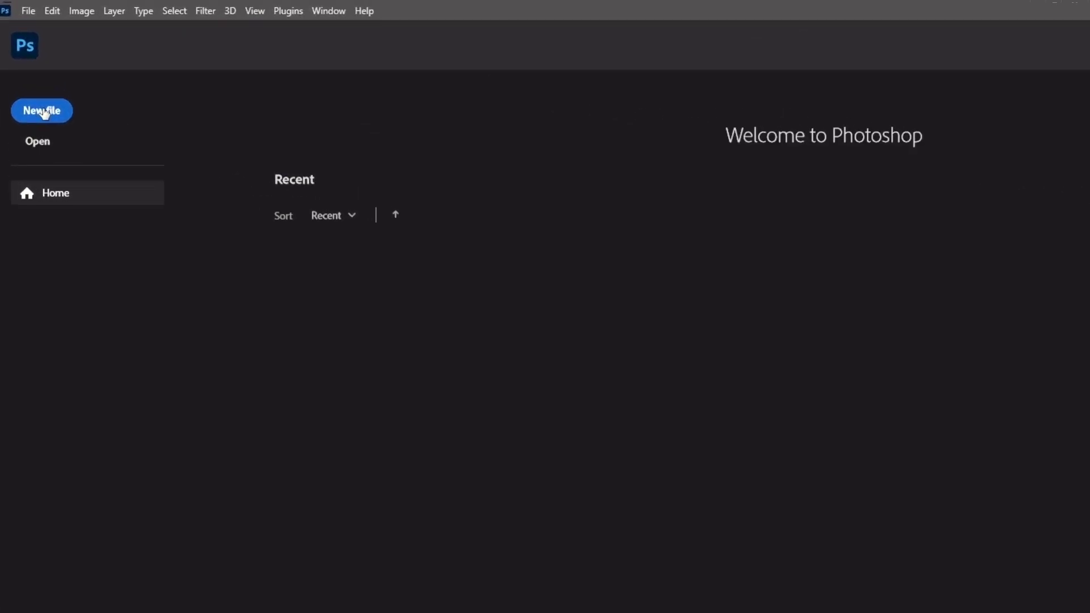
# Create a 2000 × 2000 px, 72 ppi document from the Art & Illustration 2000 pixel grid preset.
pyautogui.click(44, 113)
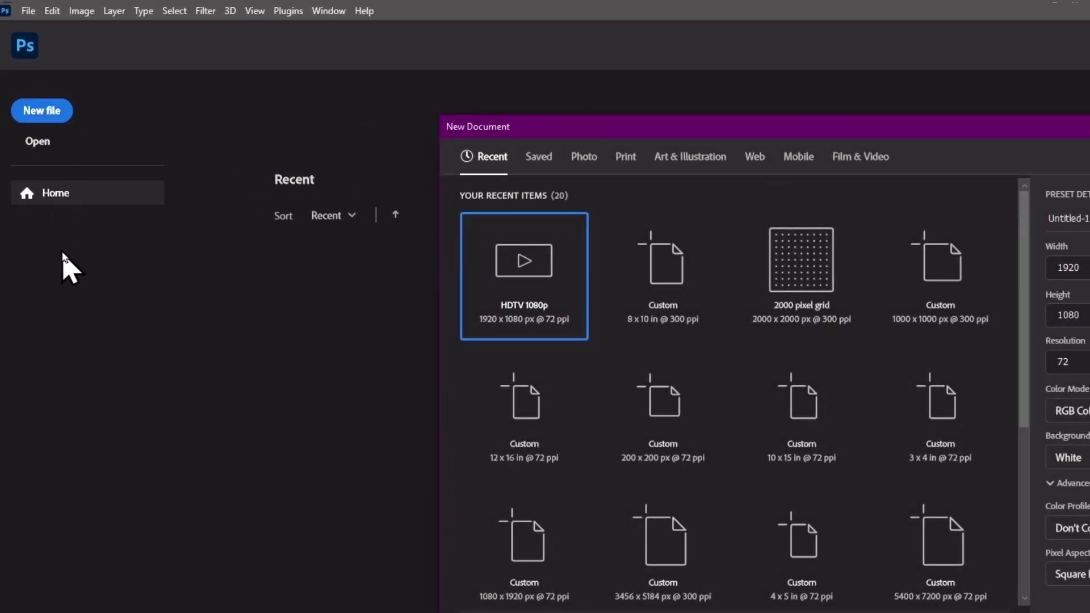
pyautogui.click(446, 114)
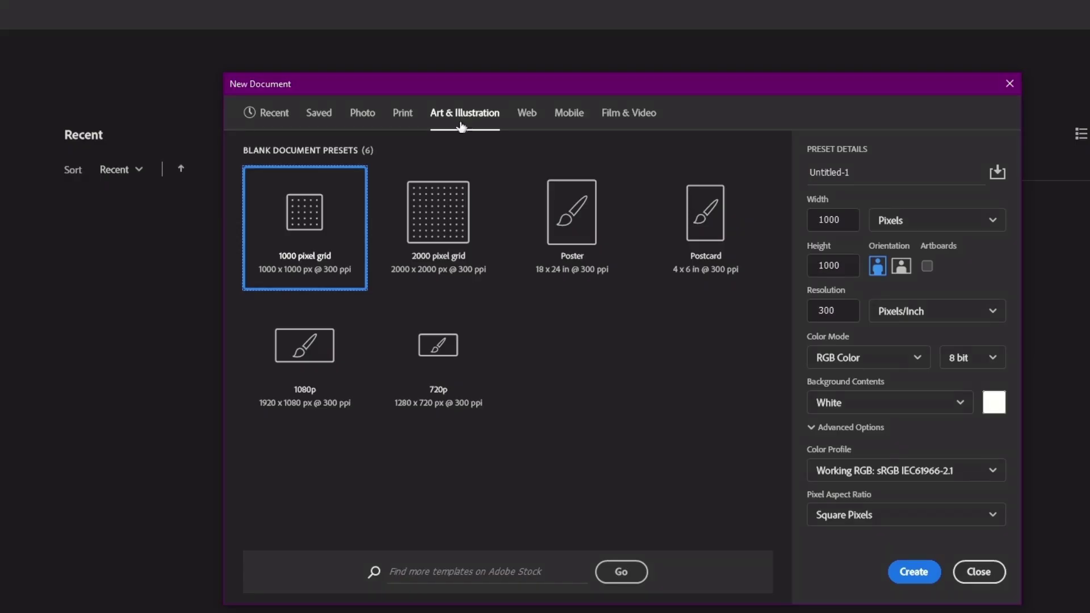
pyautogui.click(421, 216)
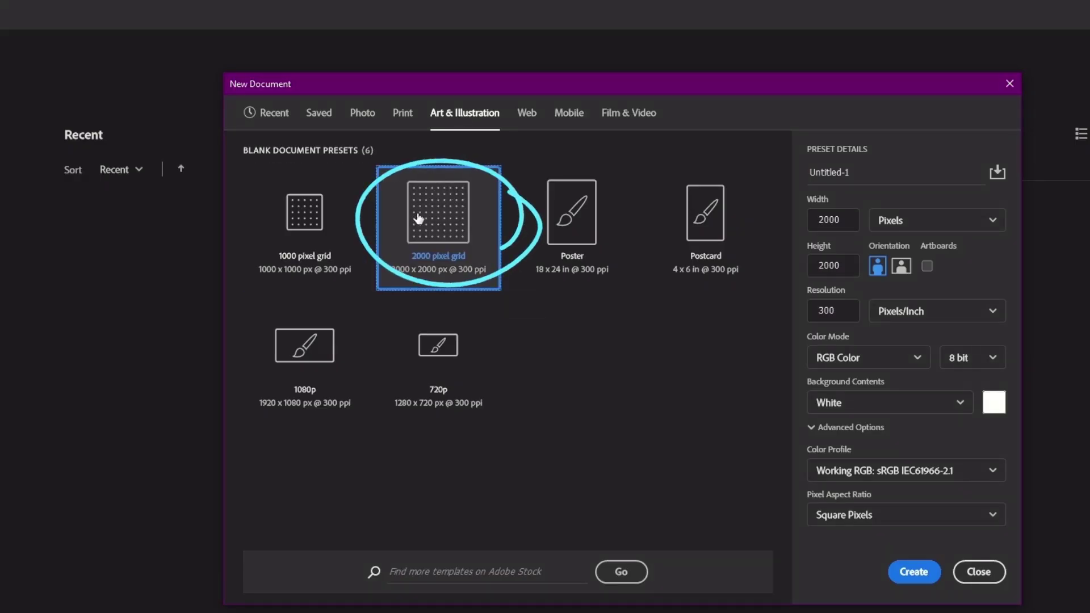
pyautogui.doubleClick(842, 311)
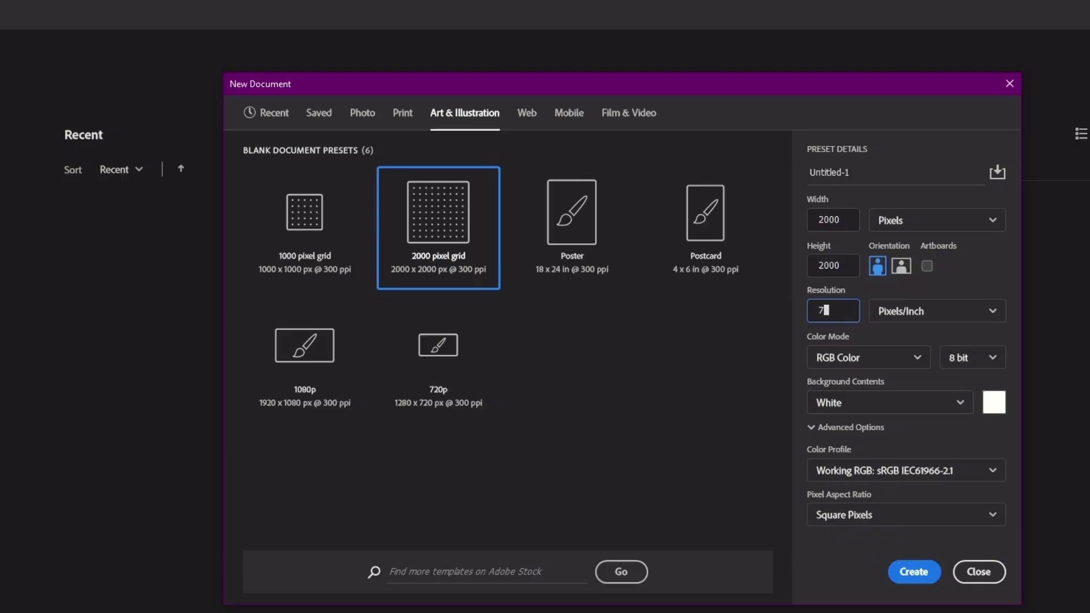
pyautogui.click(907, 574)
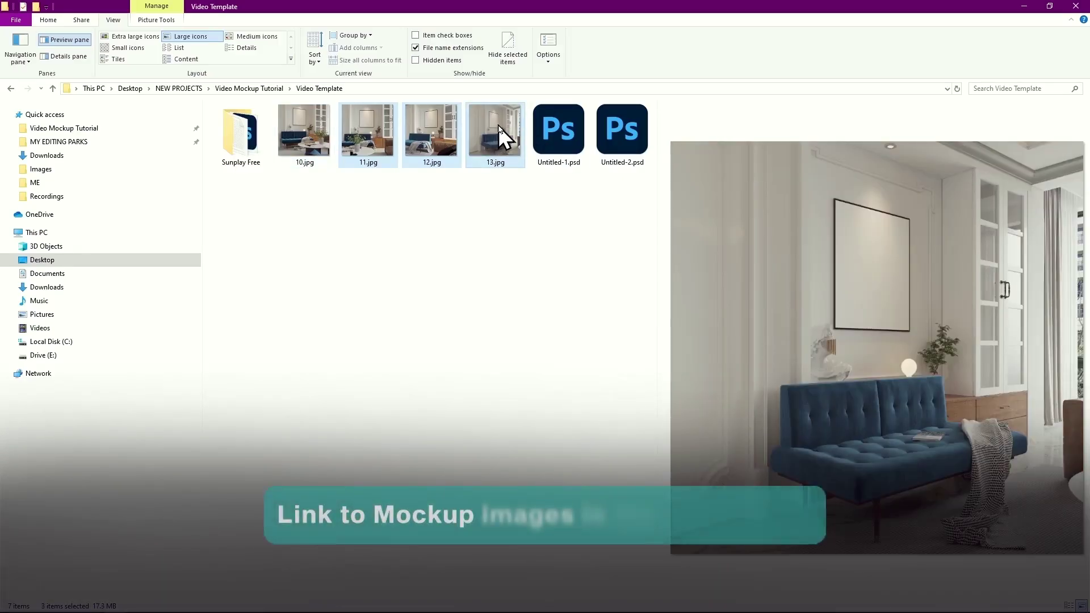
# Drag room images 11.jpg, 12.jpg and 13.jpg from File Explorer onto the Photoshop canvas.
pyautogui.moveTo(498, 125); pyautogui.dragTo(323, 471)
pyautogui.moveTo(261, 590); pyautogui.dragTo(403, 455)
# Commit the placement of all three room images as layers.
pyautogui.click(607, 25)
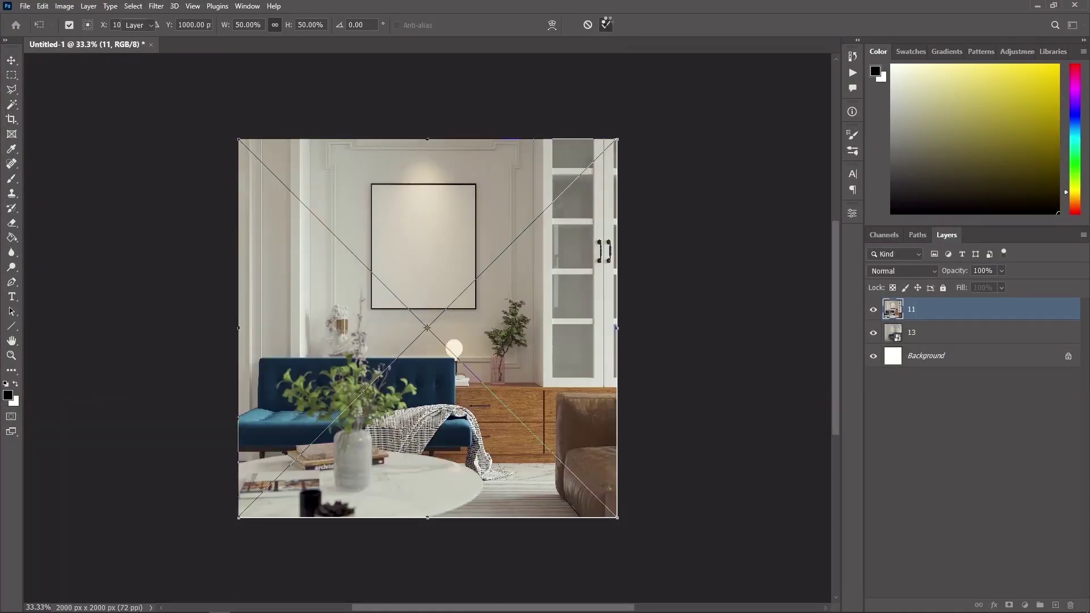
pyautogui.click(608, 25)
pyautogui.click(607, 25)
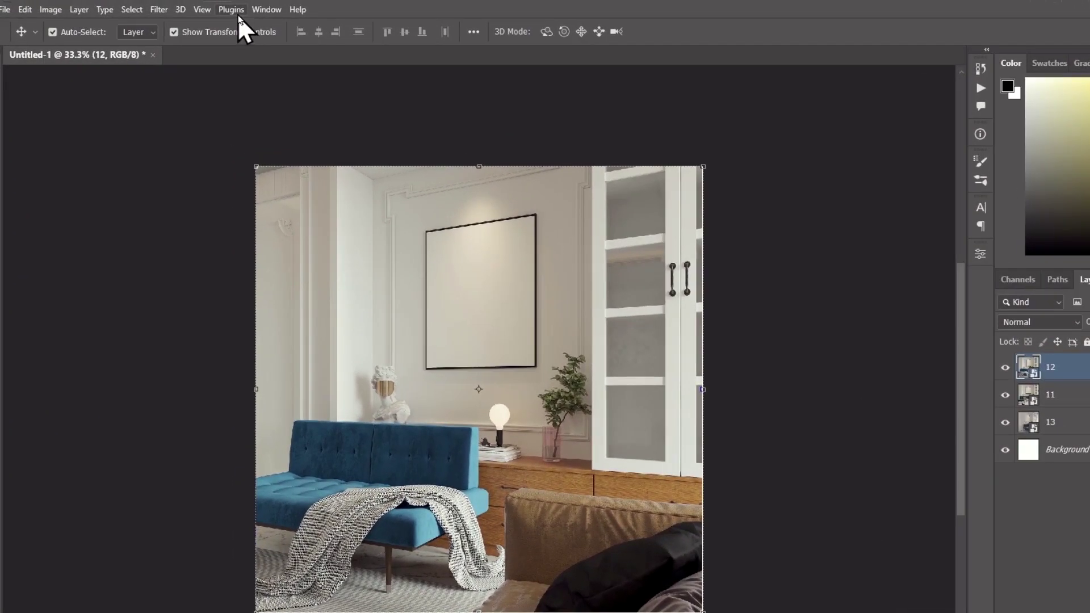
# Show the Timeline panel and create a video timeline from the three layers.
pyautogui.click(247, 6)
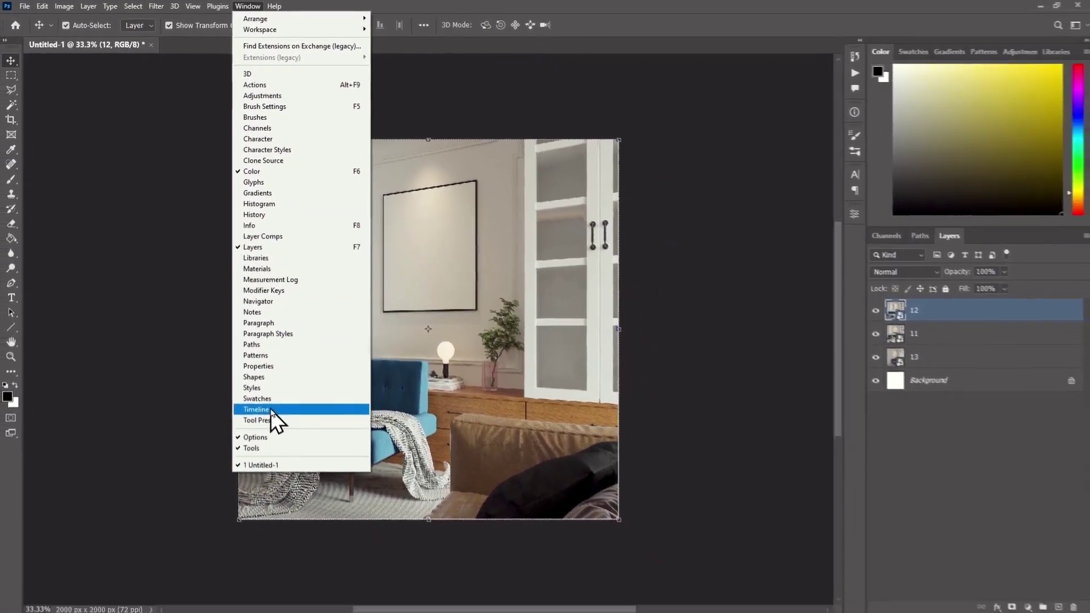
pyautogui.click(289, 469)
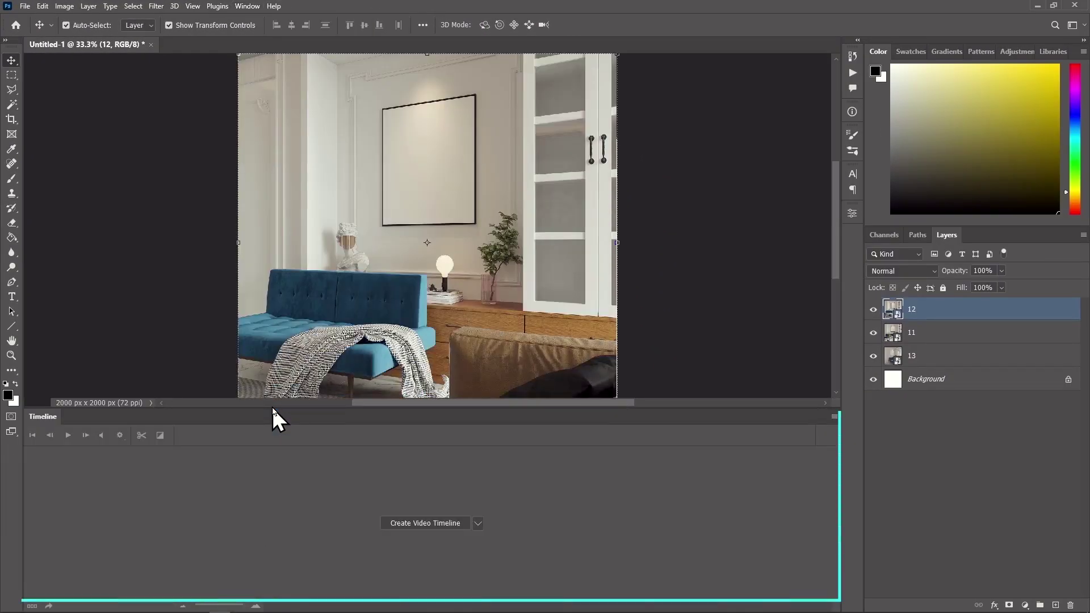
pyautogui.hotkey('ctrl', '0')
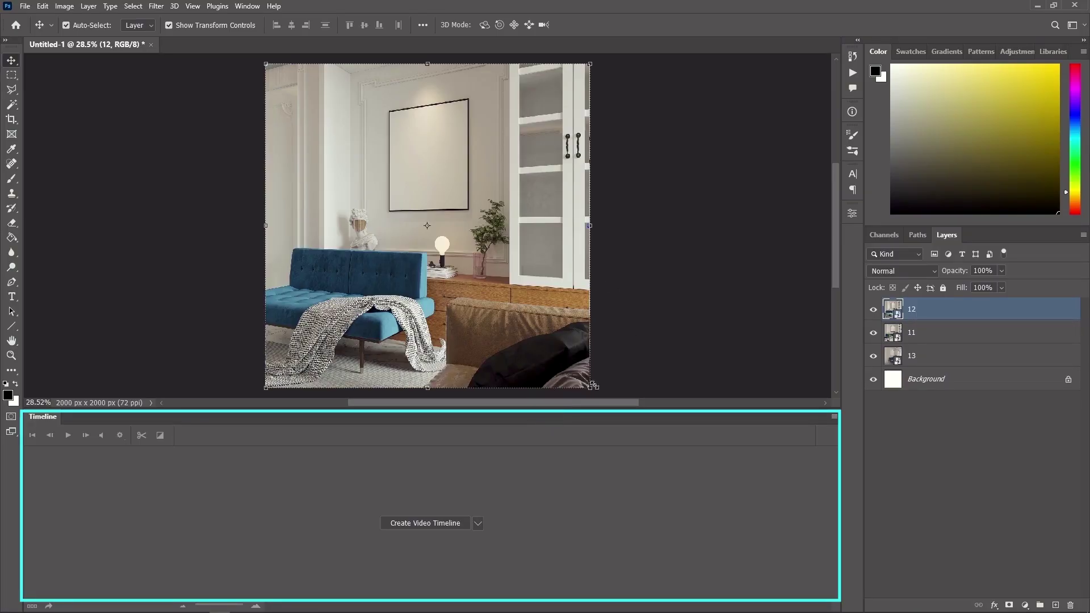
pyautogui.click(445, 533)
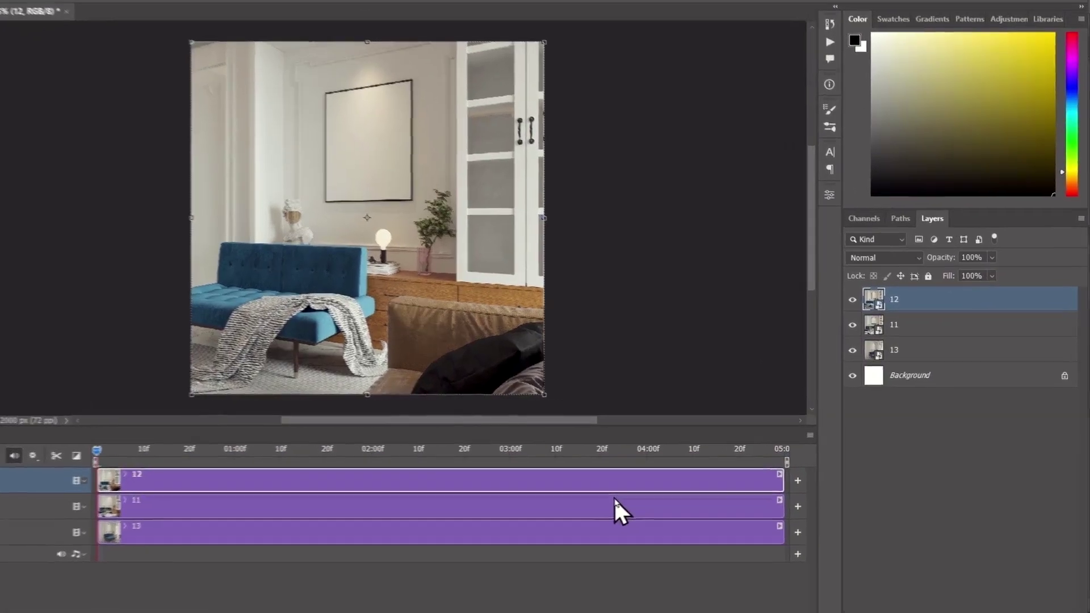
# Rename layers 12, 11 and 13 to Scene 1, Scene 2 and Scene 3.
pyautogui.doubleClick(911, 309)
pyautogui.write('Scene')
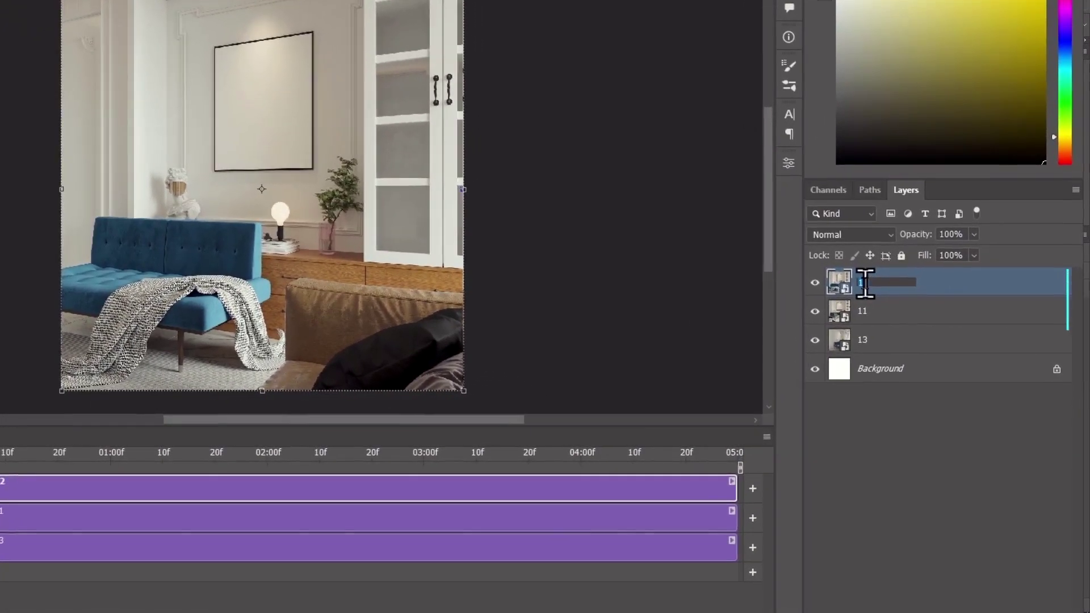
pyautogui.doubleClick(864, 311)
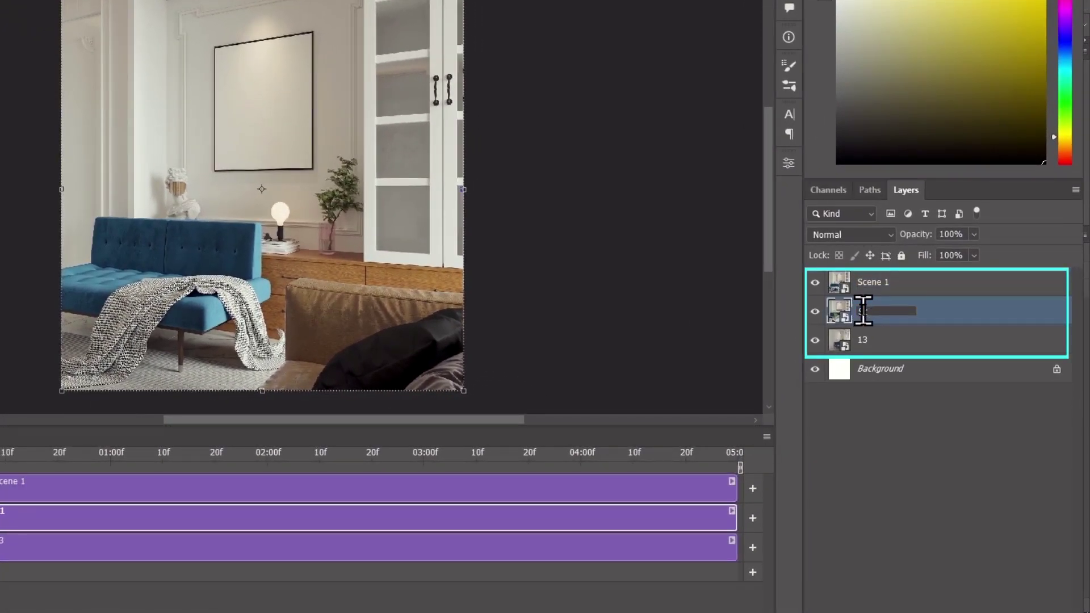
pyautogui.doubleClick(862, 341)
pyautogui.write('Scene 3')
pyautogui.press('Return')
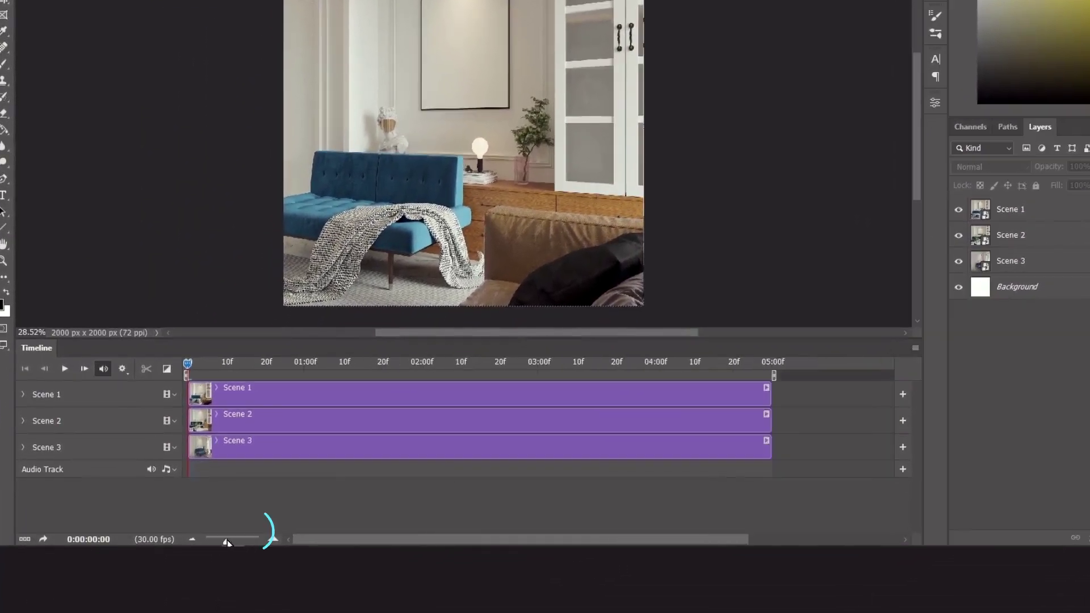
# Zoom the timeline out and drag Scene 2 and Scene 3 clips to follow in sequence.
pyautogui.moveTo(216, 610); pyautogui.dragTo(220, 609)
pyautogui.moveTo(229, 537); pyautogui.dragTo(213, 540)
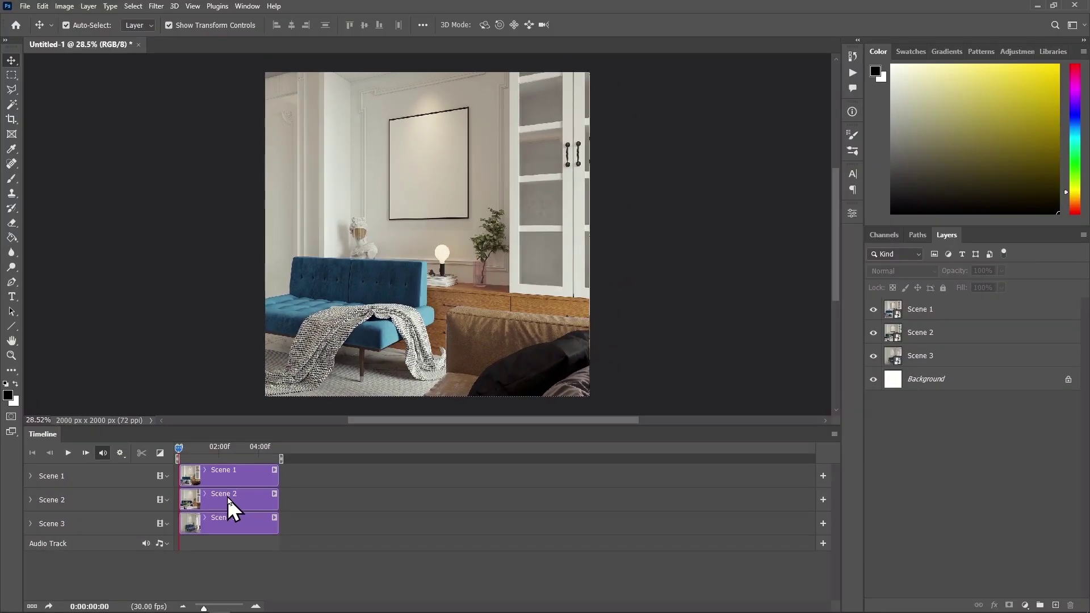
pyautogui.moveTo(227, 497); pyautogui.dragTo(327, 498)
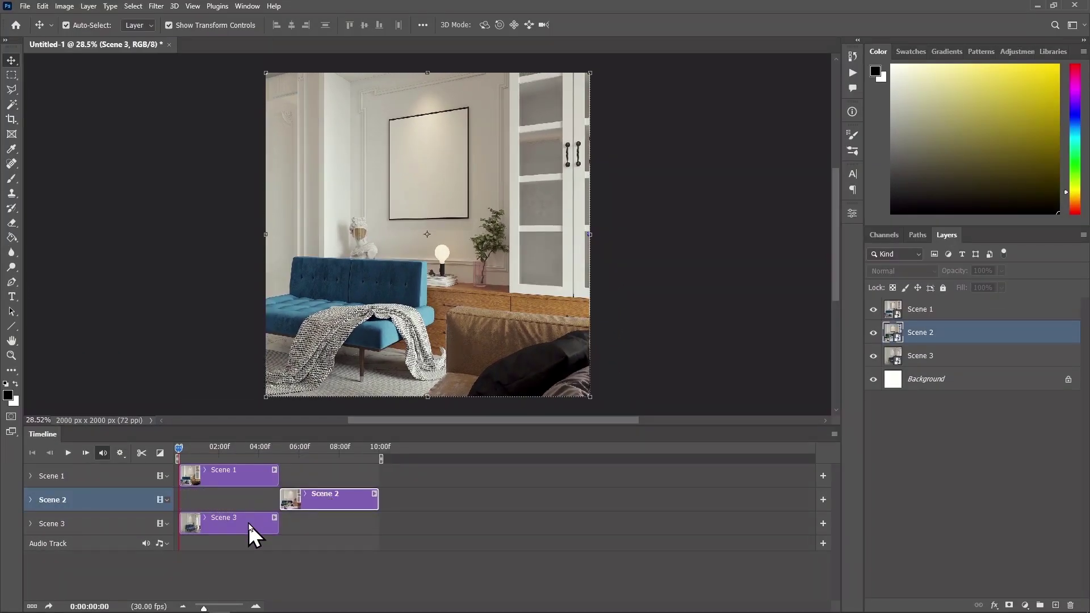
pyautogui.moveTo(249, 527); pyautogui.dragTo(432, 527)
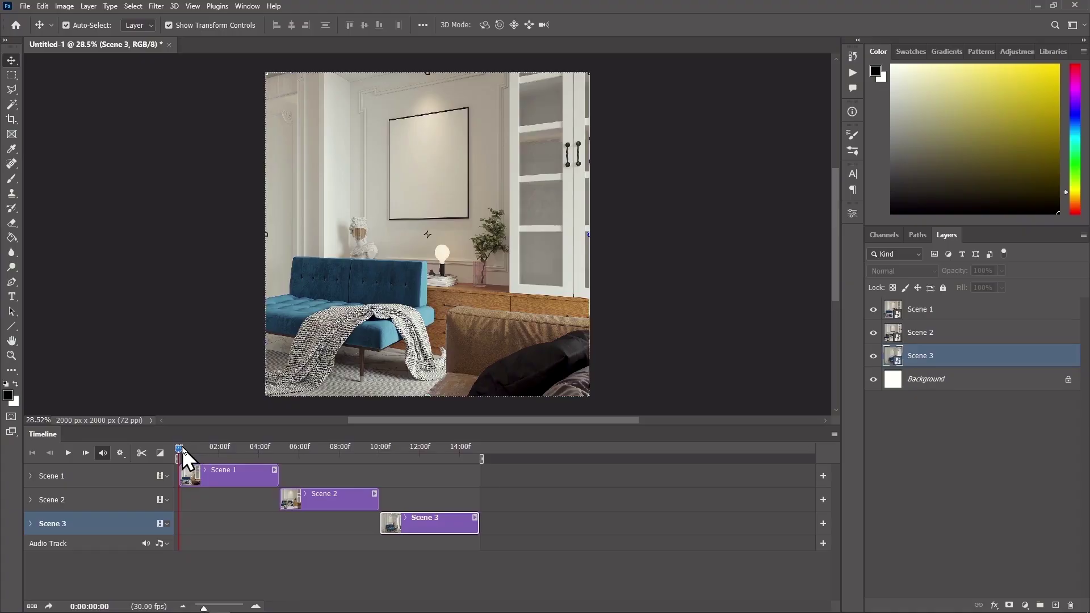
pyautogui.moveTo(181, 450); pyautogui.dragTo(163, 474)
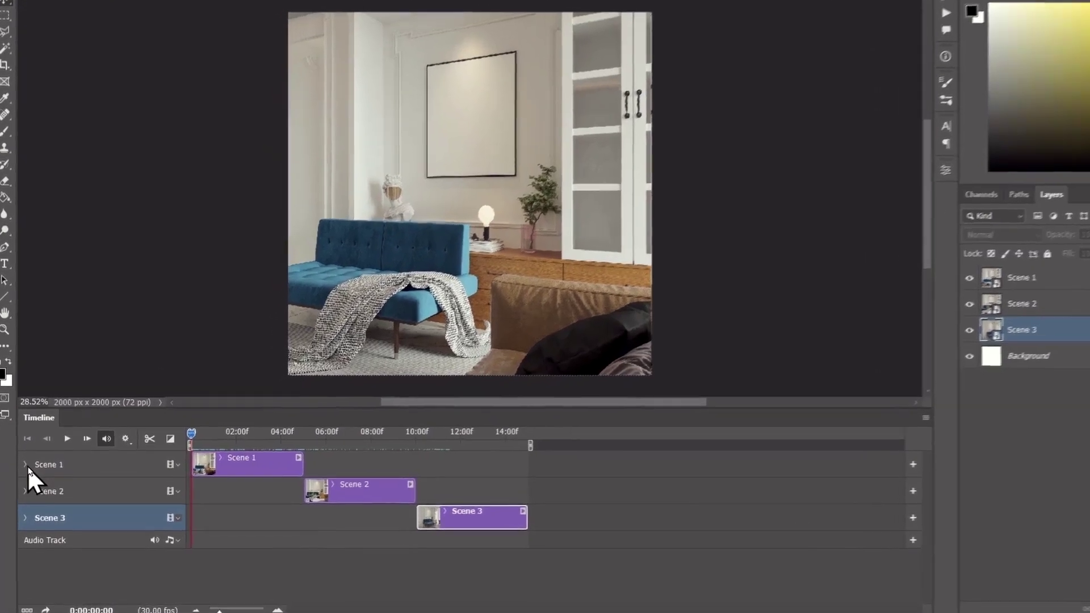
# Key Scene 1's starting transform at frame 0, enlarging the image to 77.15% and shifting it left.
pyautogui.click(32, 476)
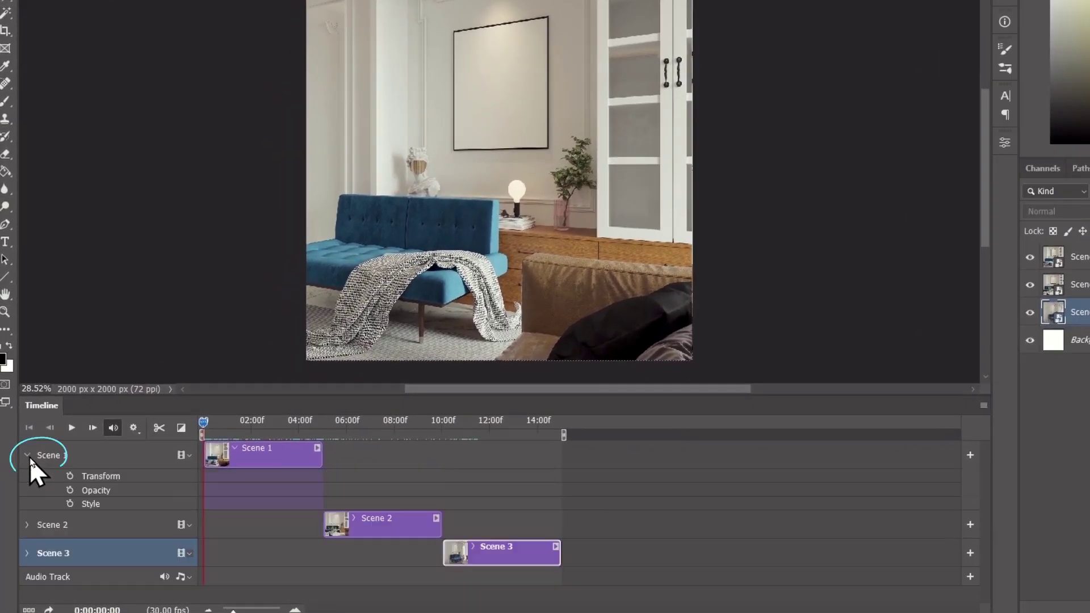
pyautogui.click(70, 477)
pyautogui.click(70, 477)
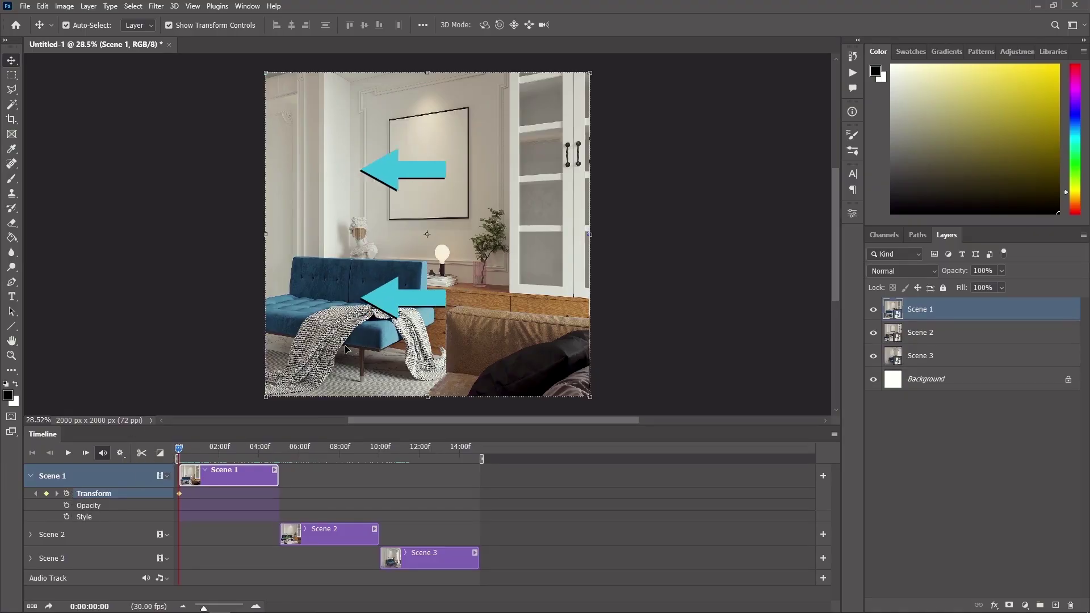
pyautogui.hotkey('ctrl', 't')
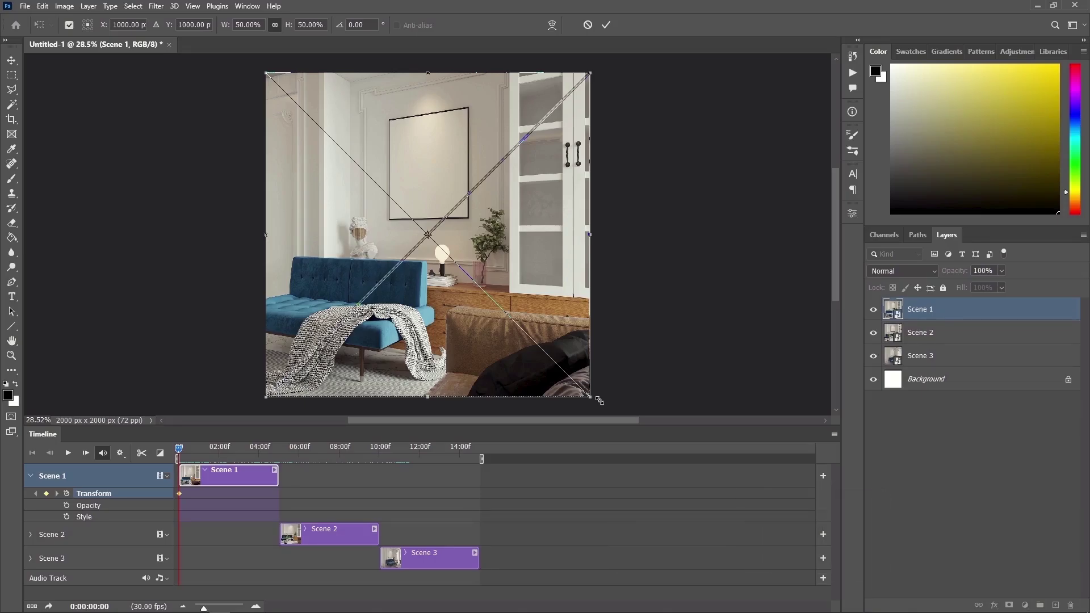
pyautogui.moveTo(599, 401); pyautogui.dragTo(675, 451)
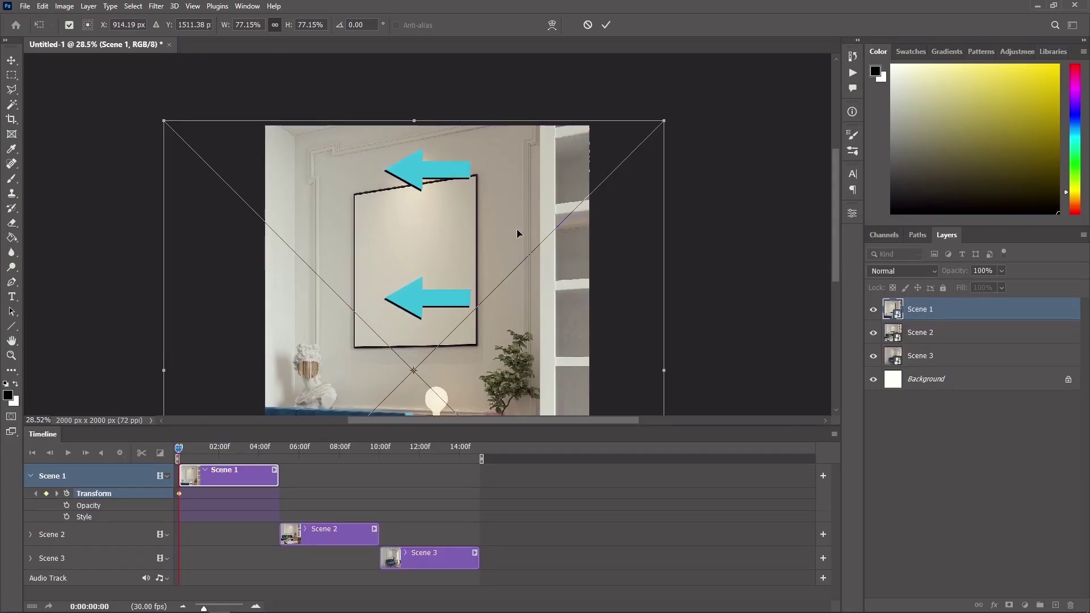
pyautogui.moveTo(504, 232); pyautogui.dragTo(444, 246)
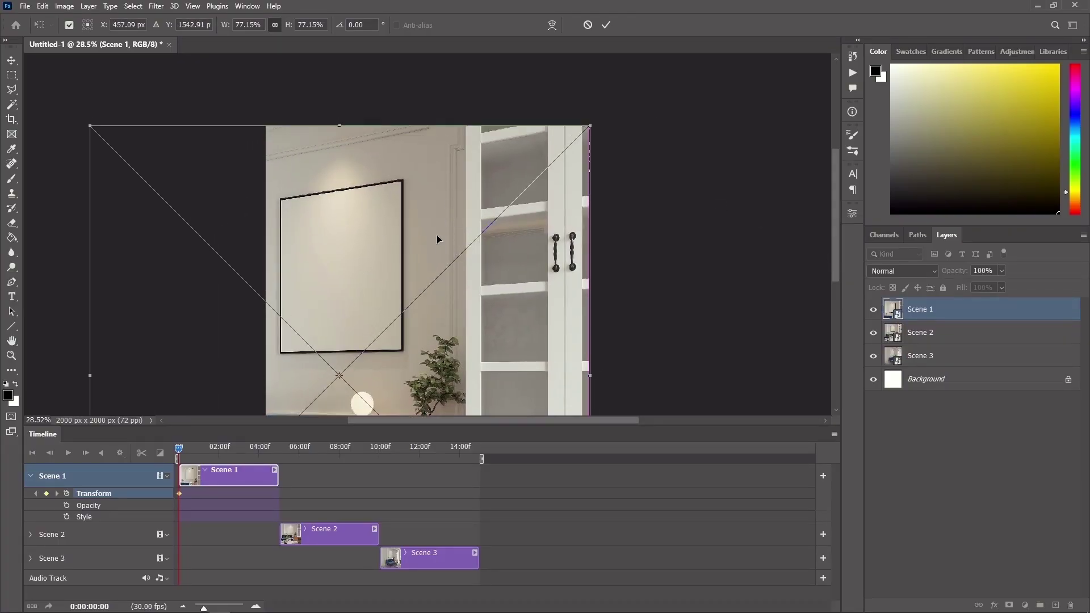
pyautogui.click(607, 24)
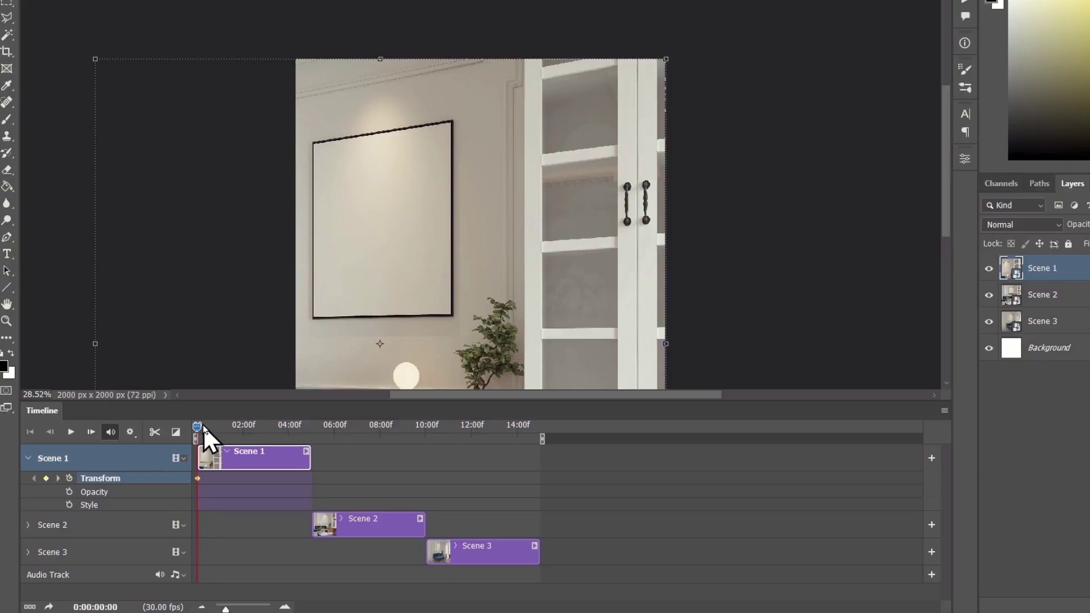
# At Scene 1's 04:29 frame, move the image right and shrink it to about 67%.
pyautogui.moveTo(201, 425); pyautogui.dragTo(312, 426)
pyautogui.scroll(10, 312, 425)
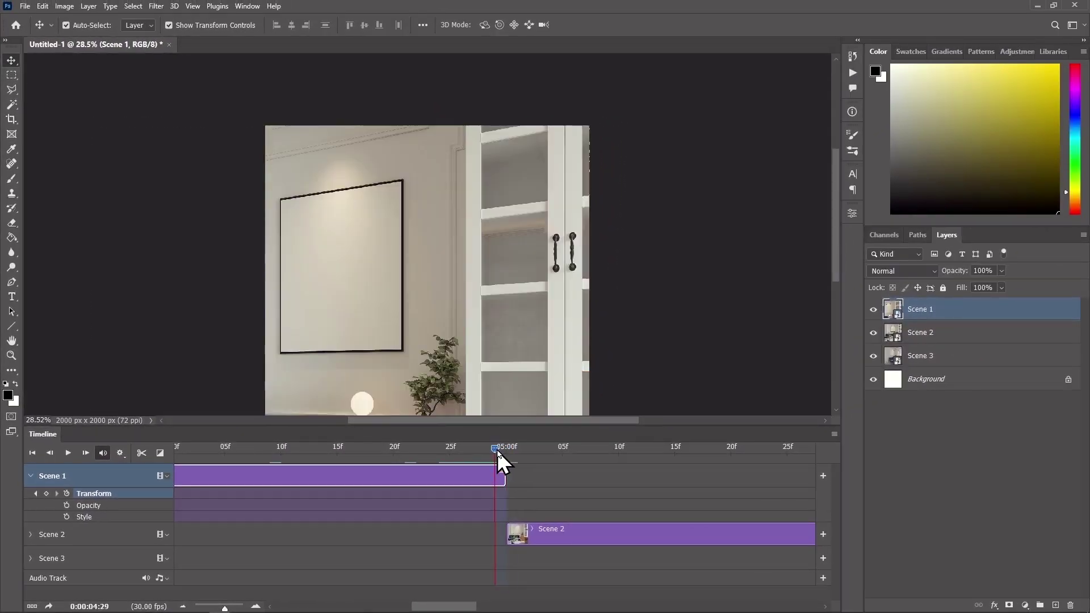
pyautogui.hotkey('ctrl', 't')
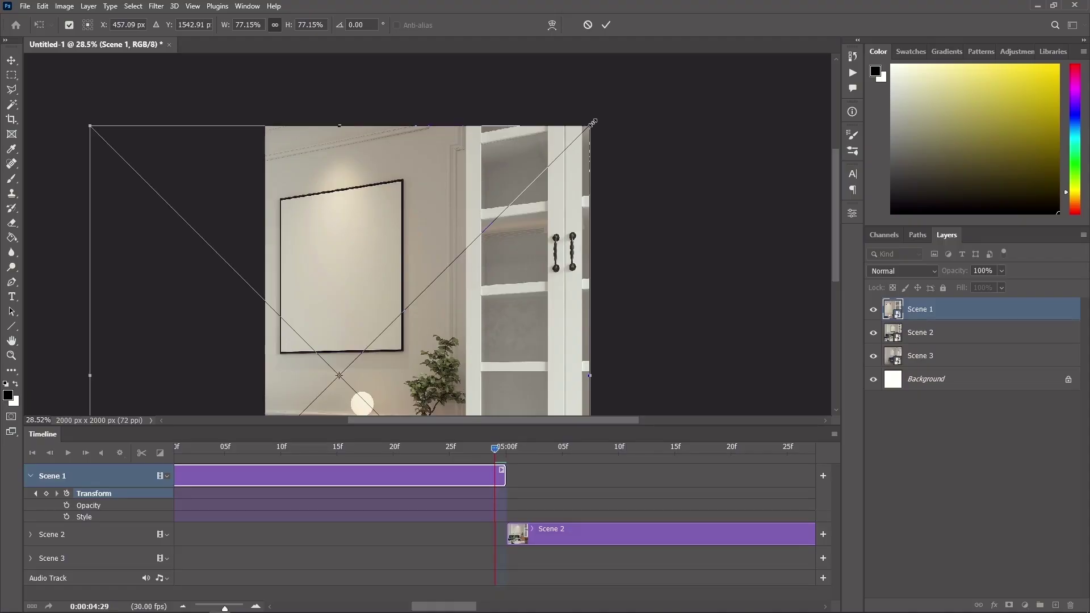
pyautogui.moveTo(453, 222); pyautogui.dragTo(545, 225)
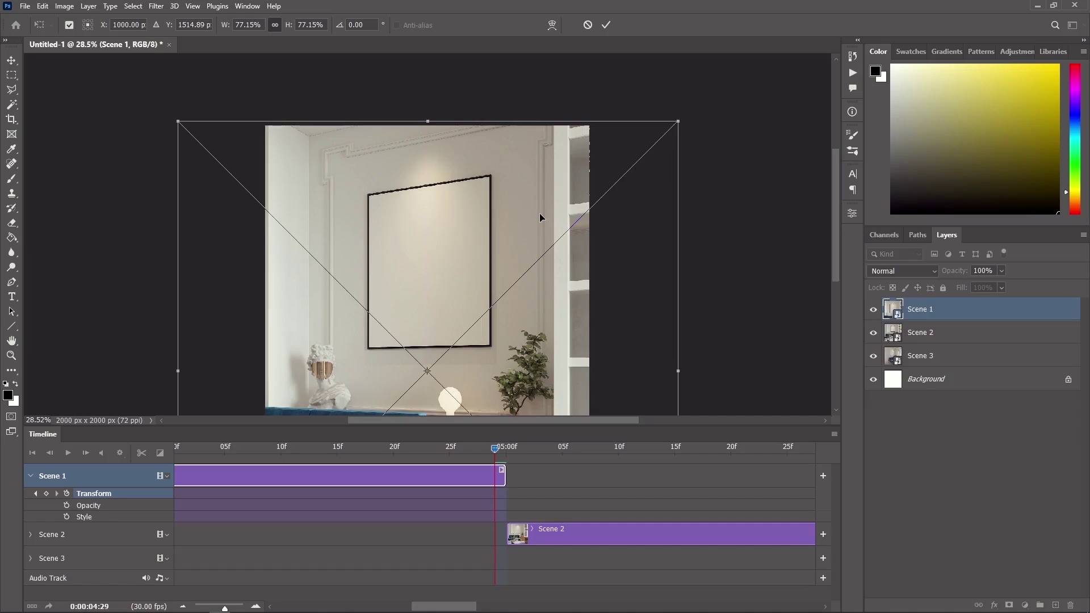
pyautogui.moveTo(178, 121); pyautogui.dragTo(281, 150)
pyautogui.moveTo(443, 298); pyautogui.dragTo(407, 234)
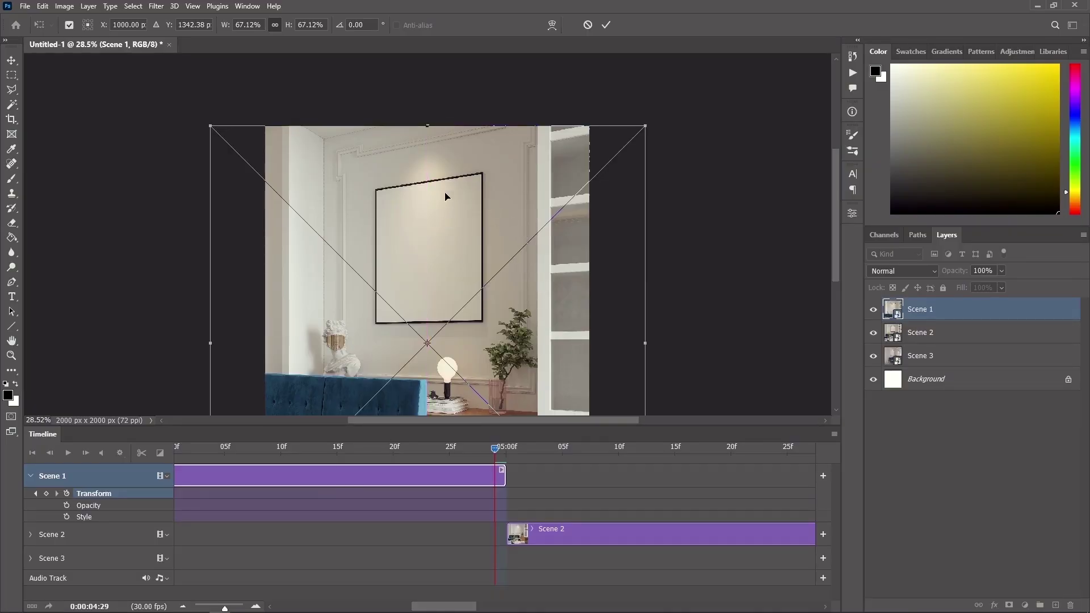
# Distort the image corners and commit it as Scene 1's end keyframe.
pyautogui.rightClick(422, 192)
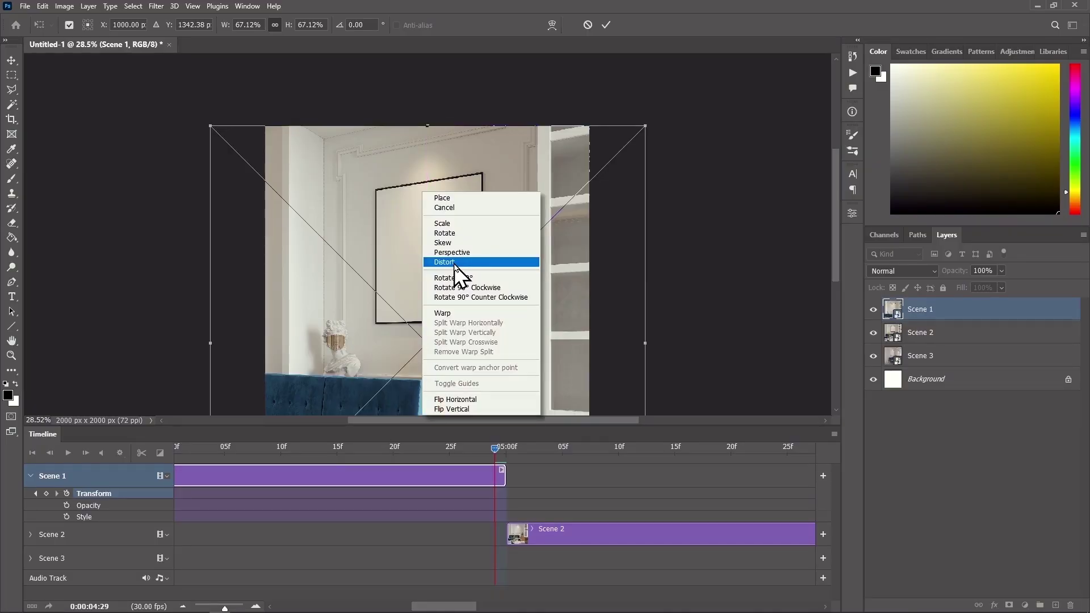
pyautogui.press('Escape')
pyautogui.hotkey('ctrl', '-')
pyautogui.hotkey('ctrl', '-')
pyautogui.moveTo(302, 174); pyautogui.dragTo(301, 131)
pyautogui.moveTo(840, 223); pyautogui.dragTo(840, 239)
pyautogui.moveTo(555, 385); pyautogui.dragTo(555, 341)
pyautogui.moveTo(460, 214); pyautogui.dragTo(445, 213)
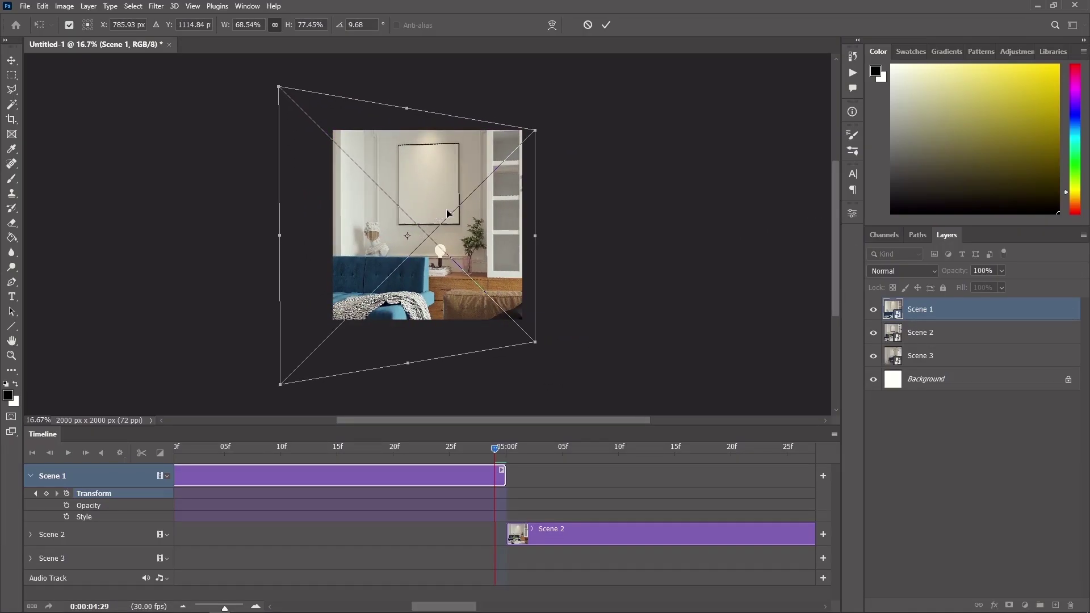
pyautogui.click(607, 24)
pyautogui.scroll(3, 360, 523)
pyautogui.moveTo(225, 608); pyautogui.dragTo(207, 608)
pyautogui.moveTo(302, 451); pyautogui.dragTo(336, 441)
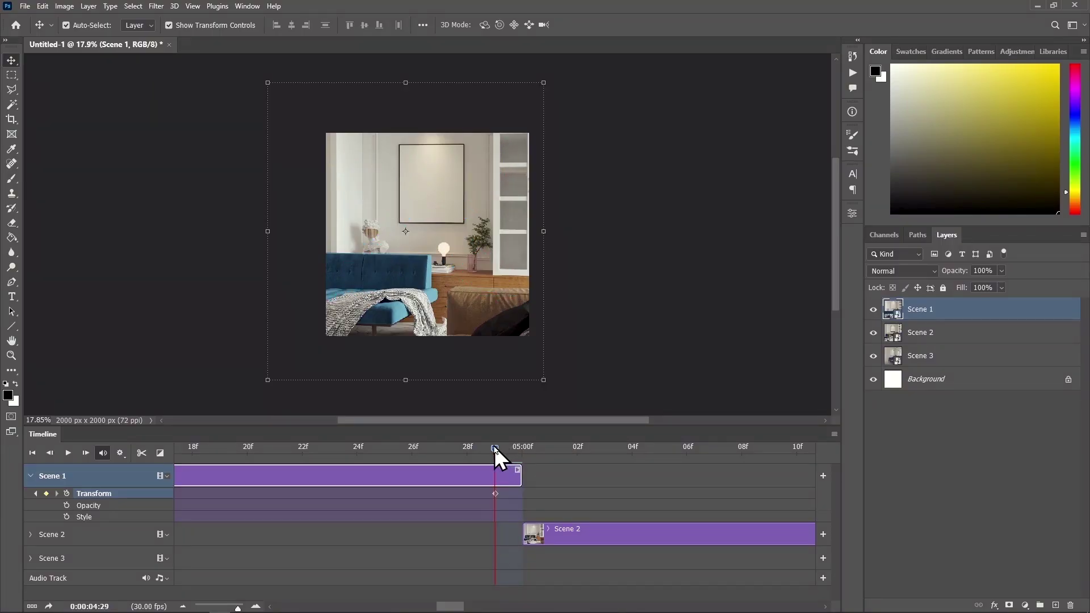
# Key Scene 2's starting transform at 05:00, enlarging the image to about 61% and repositioning it.
pyautogui.moveTo(494, 446); pyautogui.dragTo(521, 448)
pyautogui.click(35, 534)
pyautogui.click(30, 535)
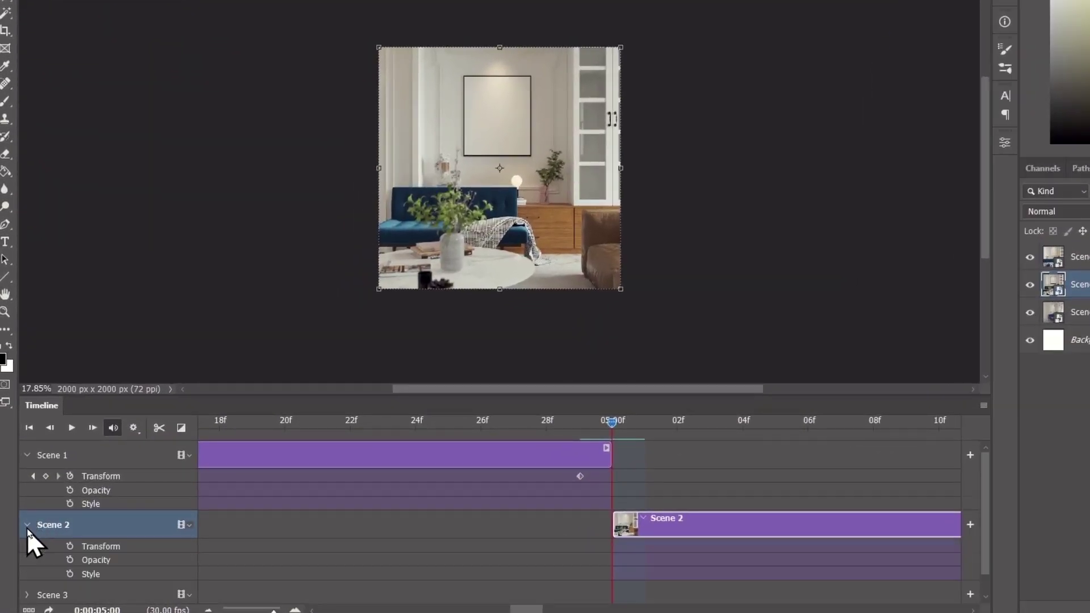
pyautogui.click(70, 546)
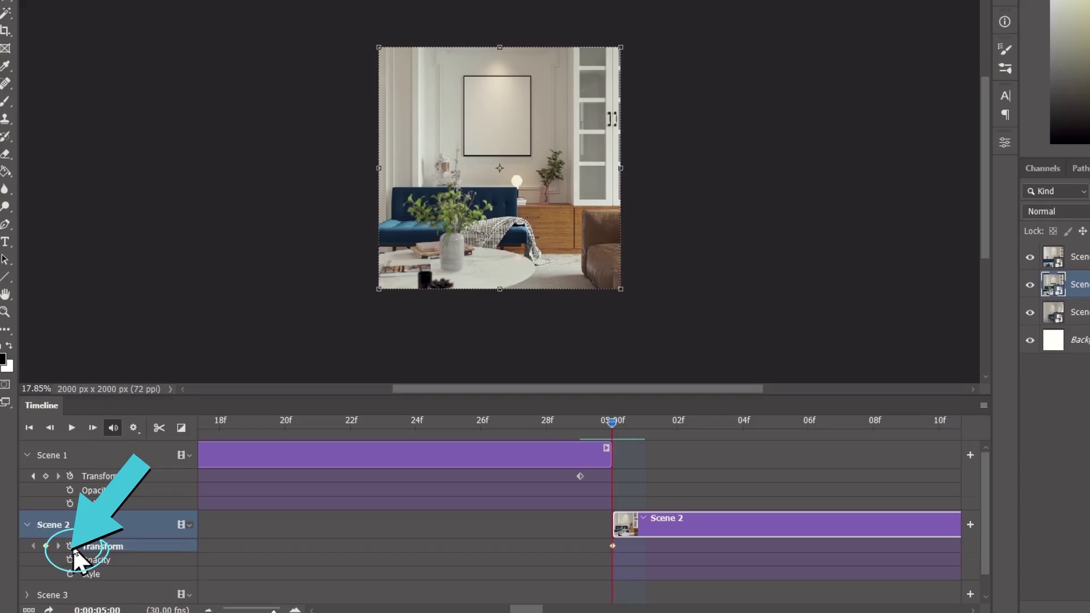
pyautogui.hotkey('ctrl', 't')
pyautogui.moveTo(620, 290); pyautogui.dragTo(629, 298)
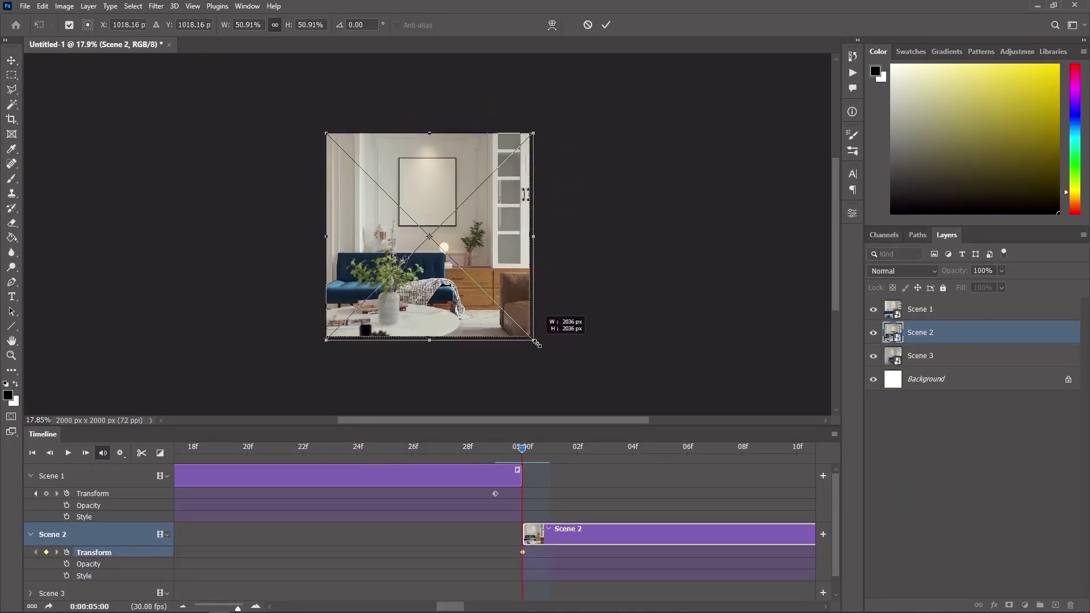
pyautogui.moveTo(537, 344); pyautogui.dragTo(545, 365)
pyautogui.moveTo(312, 365); pyautogui.dragTo(299, 375)
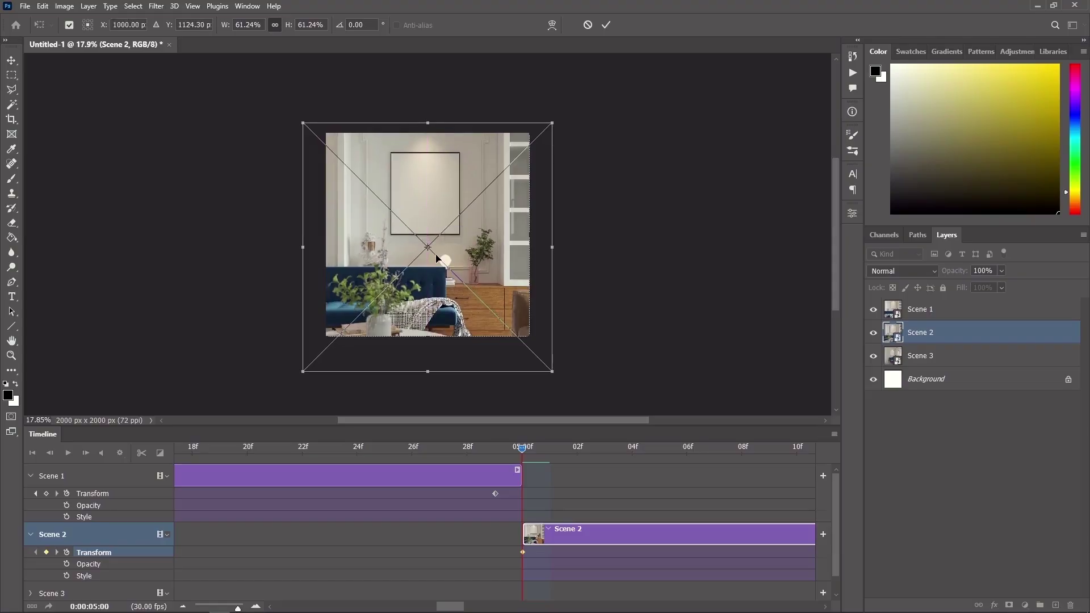
pyautogui.click(606, 25)
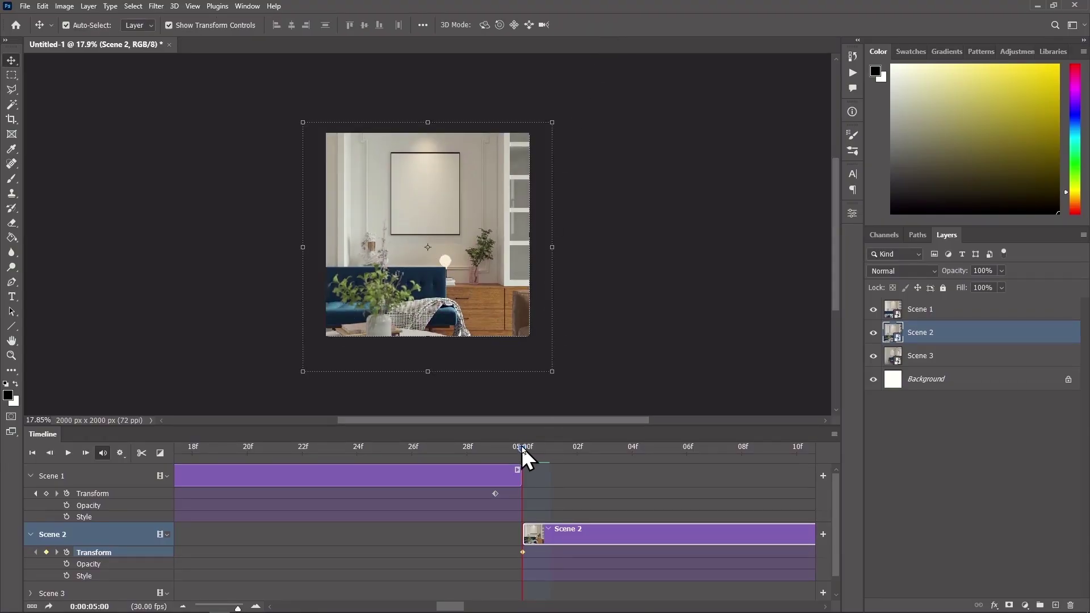
pyautogui.moveTo(522, 446)
pyautogui.mouseDown()
pyautogui.moveTo(503, 449)
pyautogui.moveTo(516, 448)
pyautogui.mouseUp()
# At Scene 2's last frame, scale the image up to 106.65% and commit the end keyframe.
pyautogui.moveTo(238, 609)
pyautogui.mouseDown()
pyautogui.moveTo(205, 609)
pyautogui.moveTo(239, 609)
pyautogui.mouseUp()
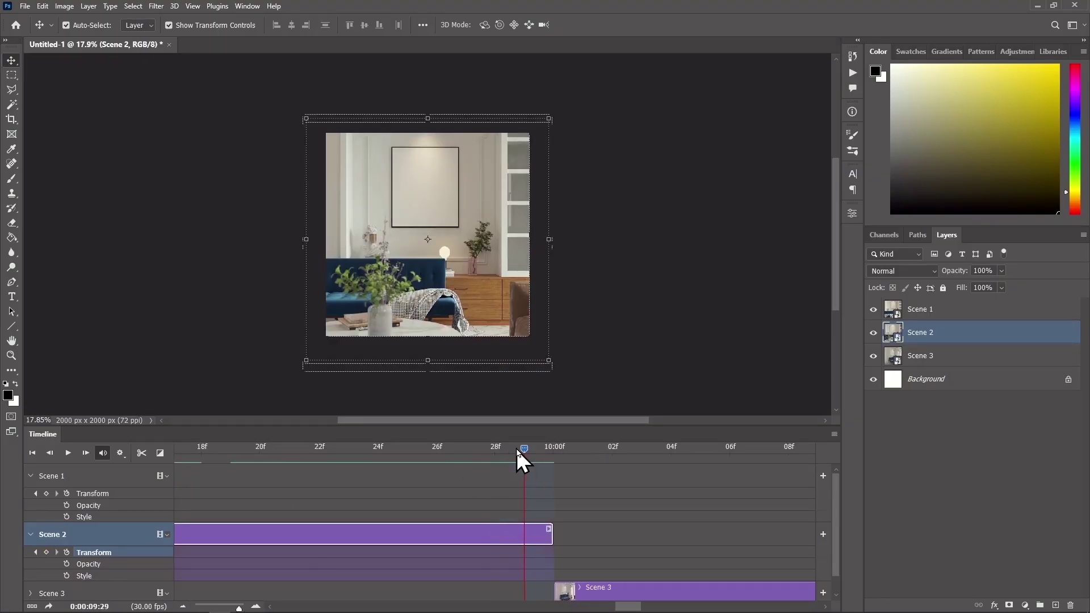
pyautogui.moveTo(546, 241); pyautogui.dragTo(270, 343)
pyautogui.hotkey('ctrl', '-')
pyautogui.hotkey('ctrl', '-')
pyautogui.hotkey('ctrl', '-')
pyautogui.moveTo(504, 181); pyautogui.dragTo(430, 256)
pyautogui.click(606, 25)
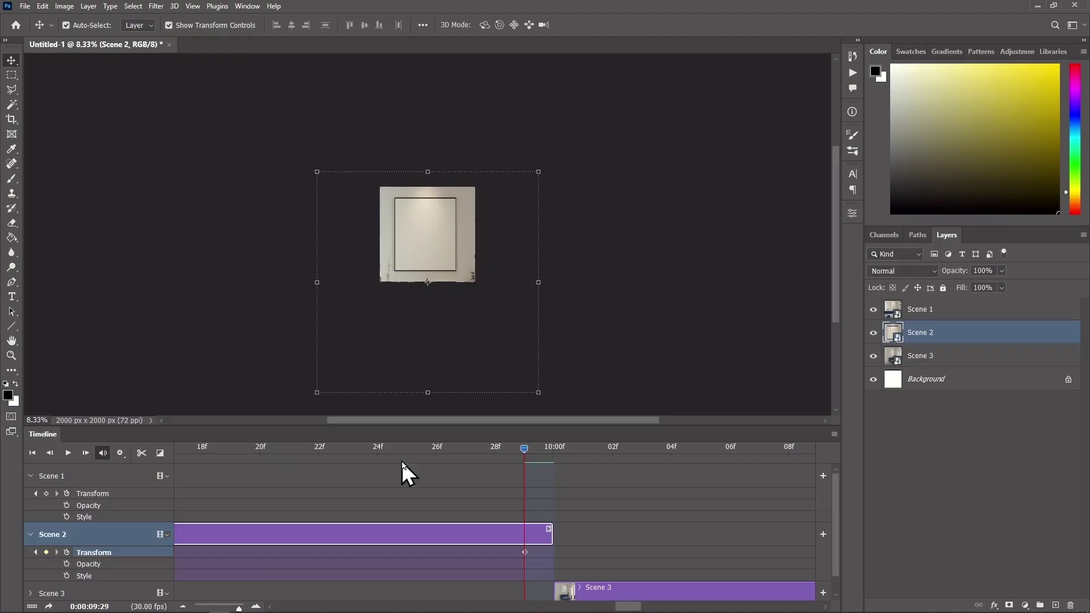
pyautogui.moveTo(239, 608); pyautogui.dragTo(204, 608)
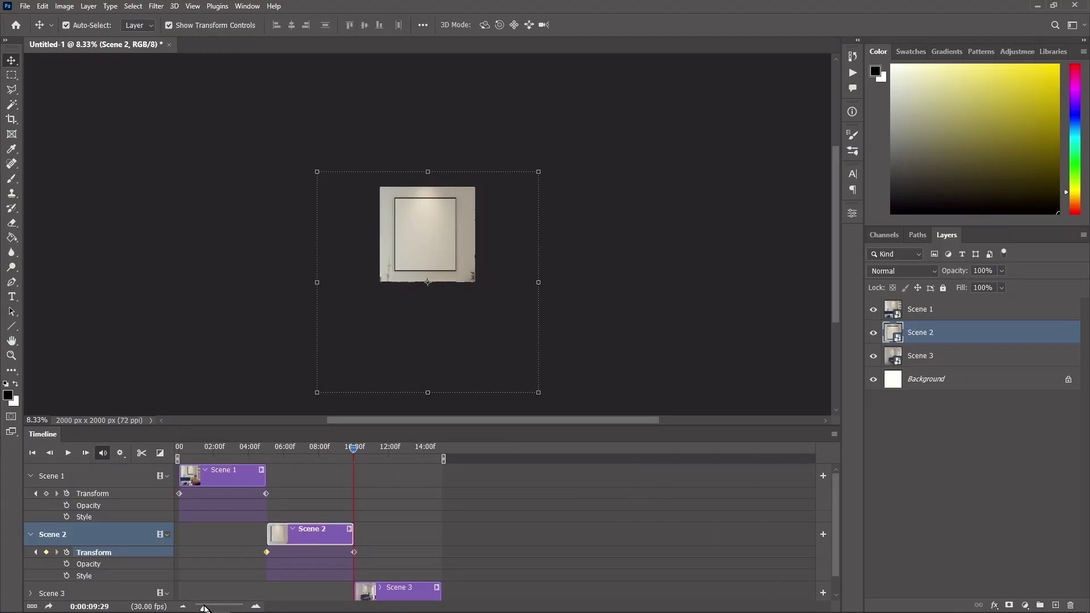
pyautogui.moveTo(353, 447)
pyautogui.mouseDown()
pyautogui.moveTo(265, 460)
pyautogui.moveTo(364, 454)
pyautogui.mouseUp()
# Select Scene 3, collapse the Scene 1 and 2 tracks, and key its starting transform at 10:00.
pyautogui.click(380, 586)
pyautogui.hotkey('ctrl', '0')
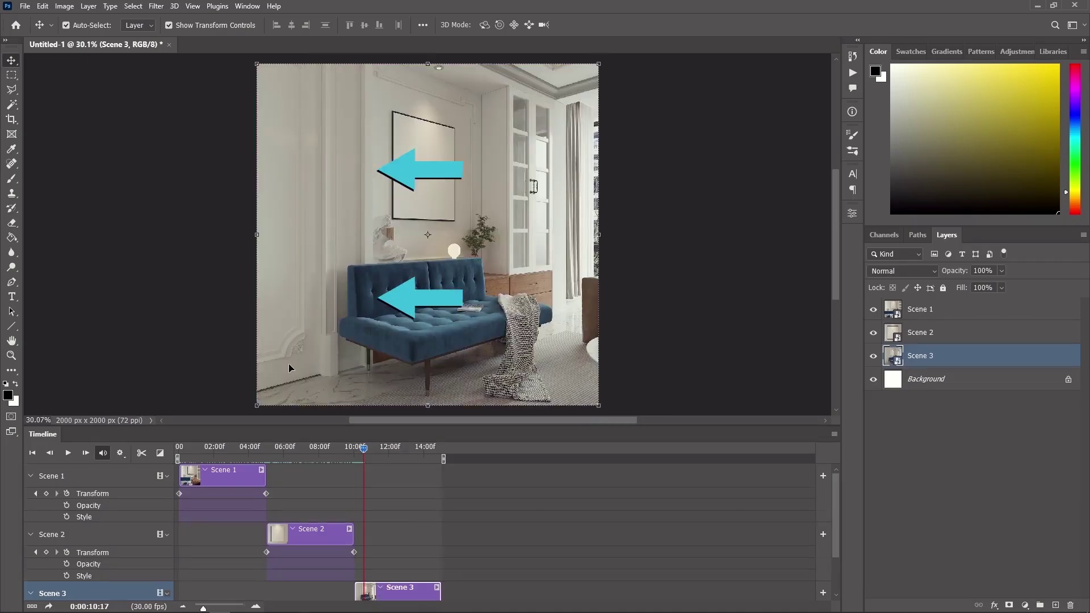
pyautogui.click(31, 535)
pyautogui.click(30, 476)
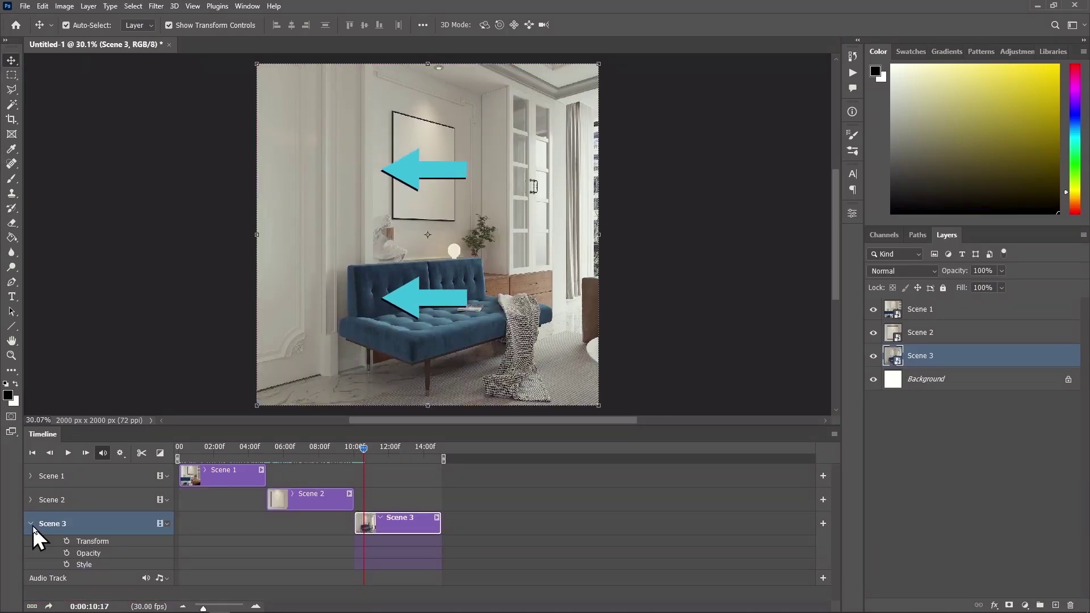
pyautogui.moveTo(203, 609); pyautogui.dragTo(212, 609)
pyautogui.moveTo(600, 235); pyautogui.dragTo(604, 291)
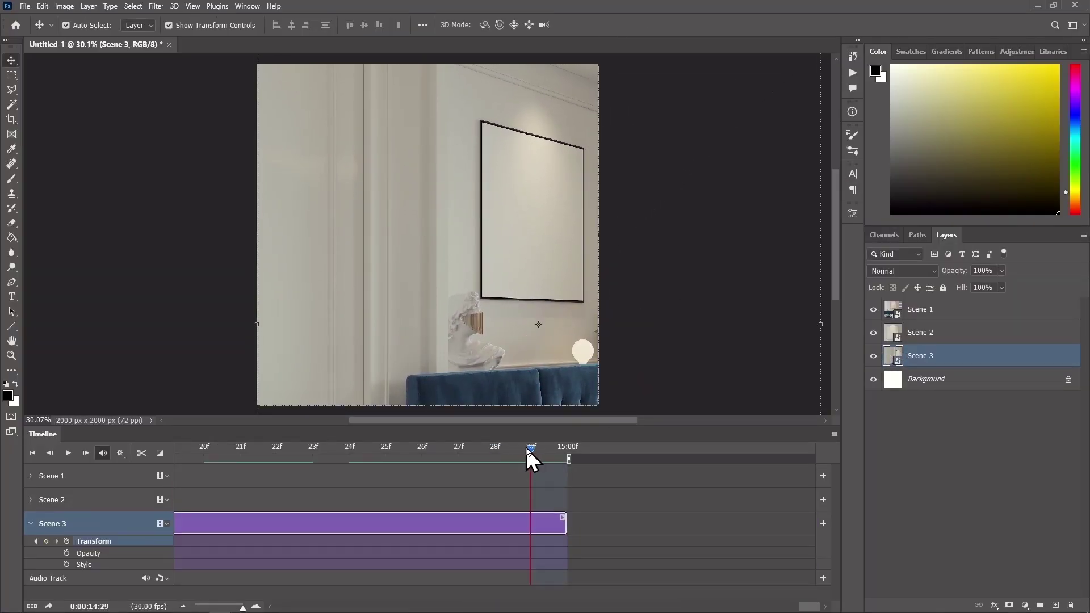
# At Scene 3's end, enlarge it, nudge it left and skew its corners as the end keyframe.
pyautogui.hotkey('ctrl', 't')
pyautogui.hotkey('ctrl', '0')
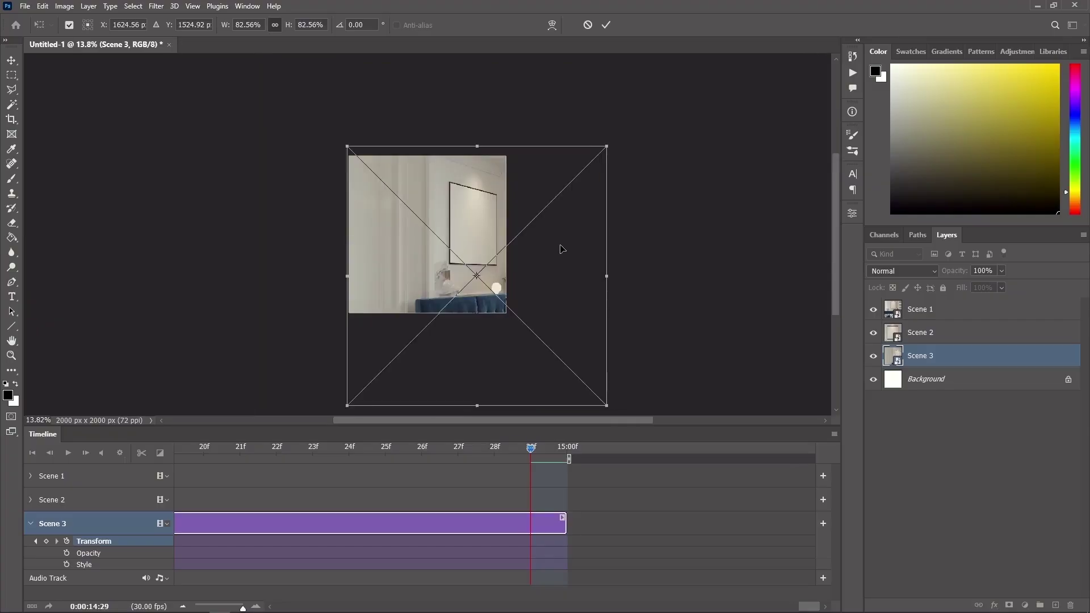
pyautogui.hotkey('shift', 'Left')
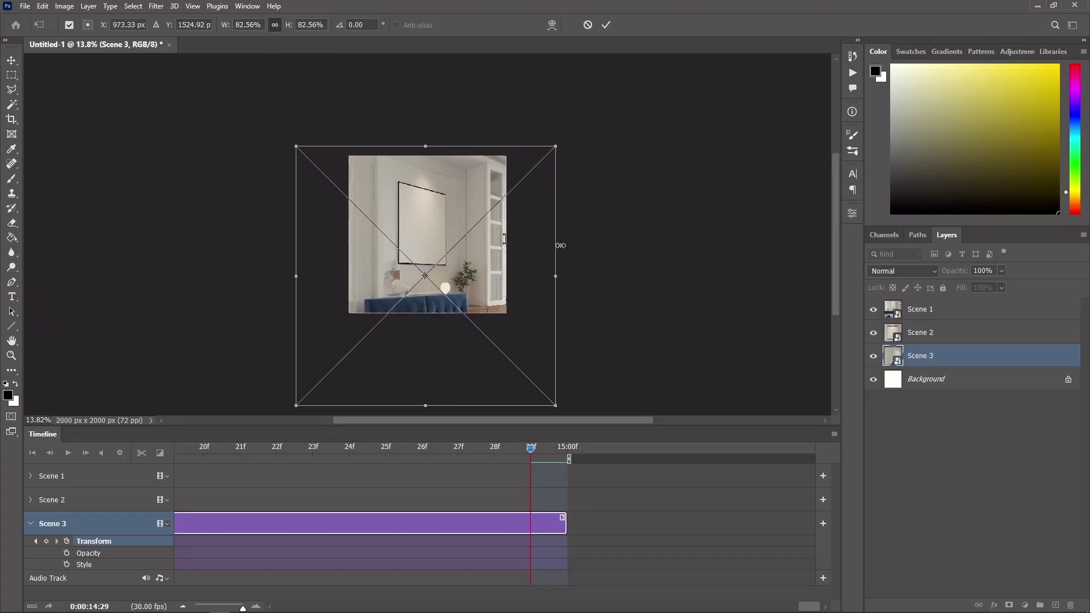
pyautogui.moveTo(543, 150); pyautogui.dragTo(560, 134)
pyautogui.moveTo(543, 415); pyautogui.dragTo(379, 452)
pyautogui.press('Return')
pyautogui.moveTo(243, 608); pyautogui.dragTo(203, 609)
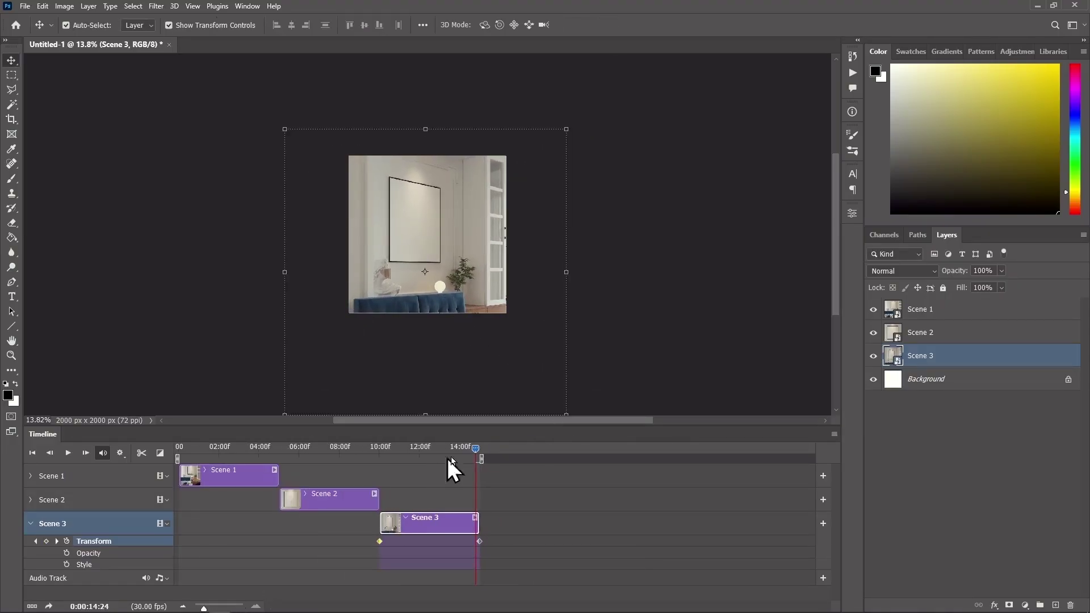
pyautogui.moveTo(469, 453); pyautogui.dragTo(283, 448)
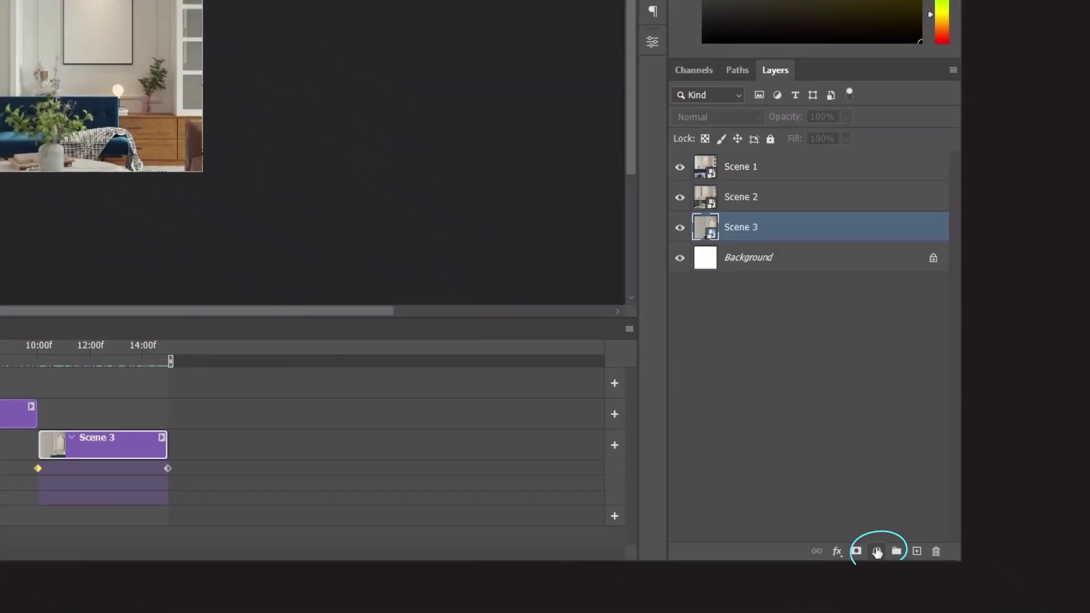
# Add a black Solid Color fill layer and hide it.
pyautogui.click(877, 552)
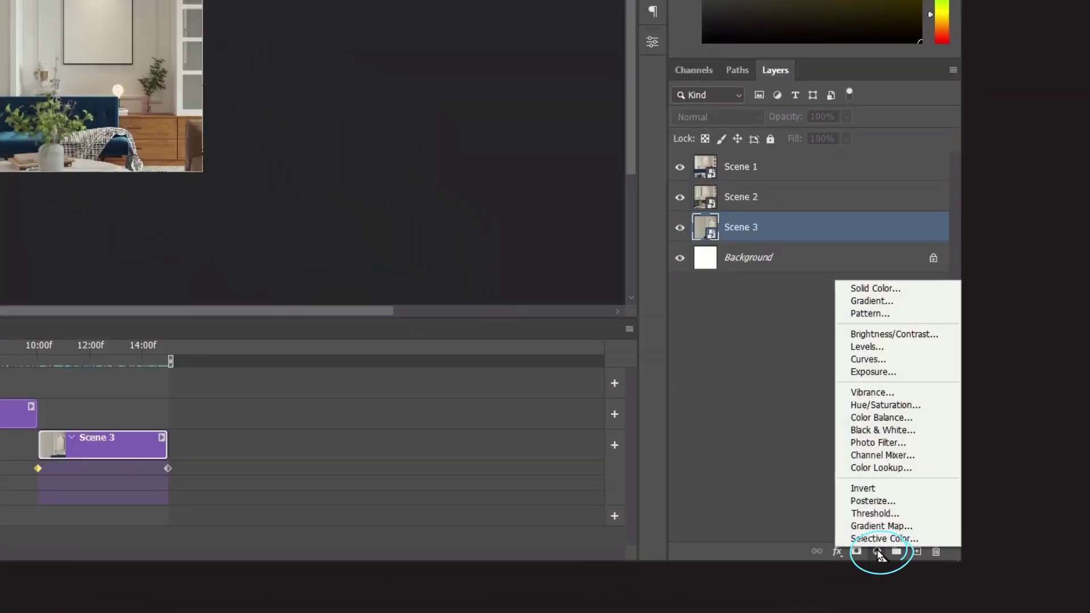
pyautogui.click(899, 291)
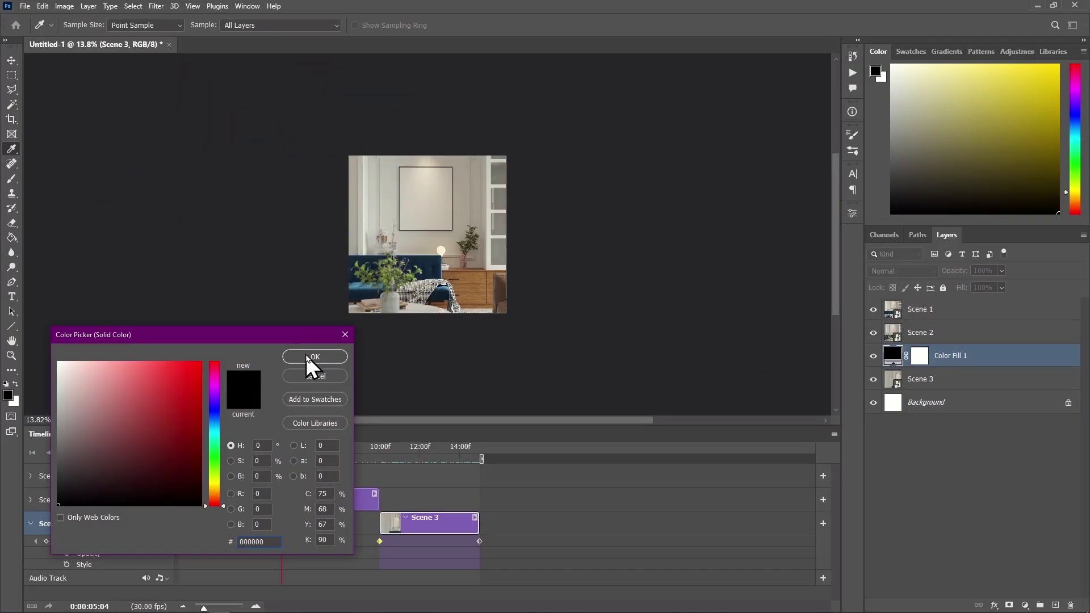
pyautogui.click(306, 355)
pyautogui.click(874, 310)
# Group the Scene 1, Scene 2 and Scene 3 layers together.
pyautogui.click(935, 336)
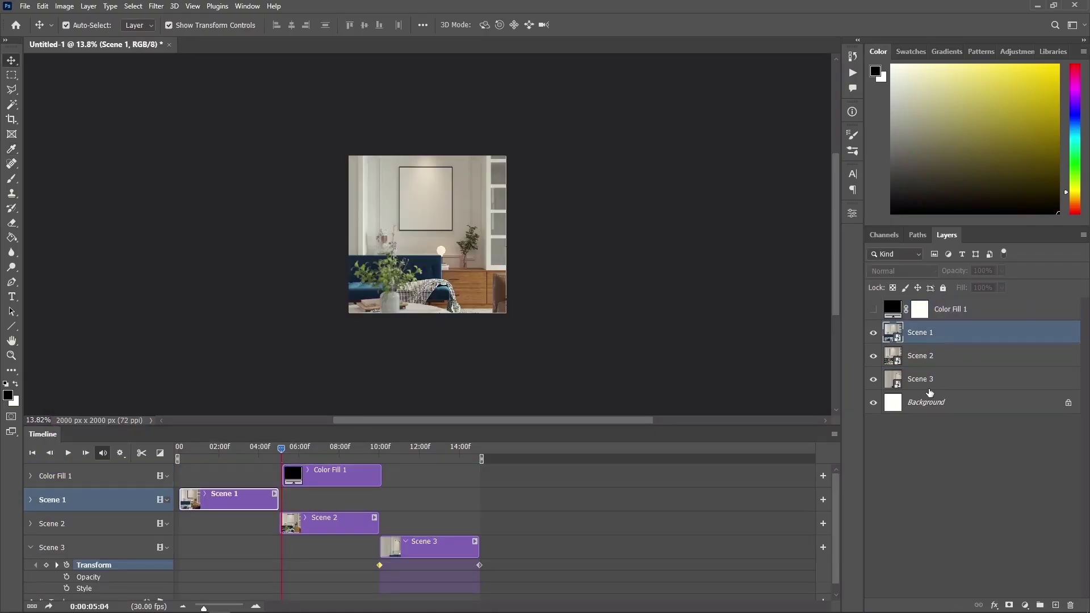
pyautogui.keyDown('shift'); pyautogui.click(943, 385); pyautogui.keyUp('shift')
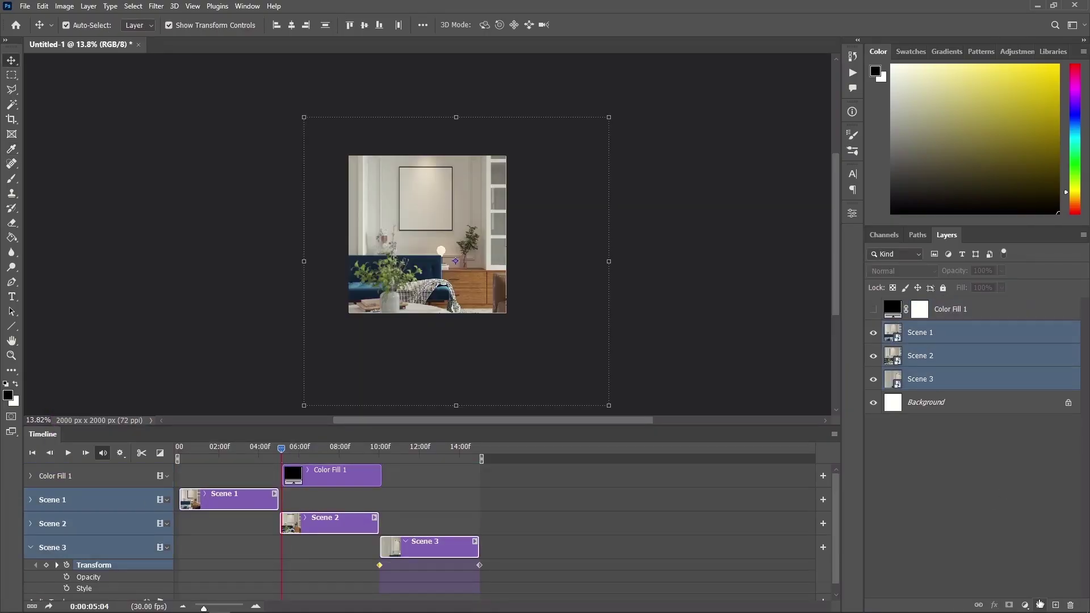
pyautogui.hotkey('ctrl', 'g')
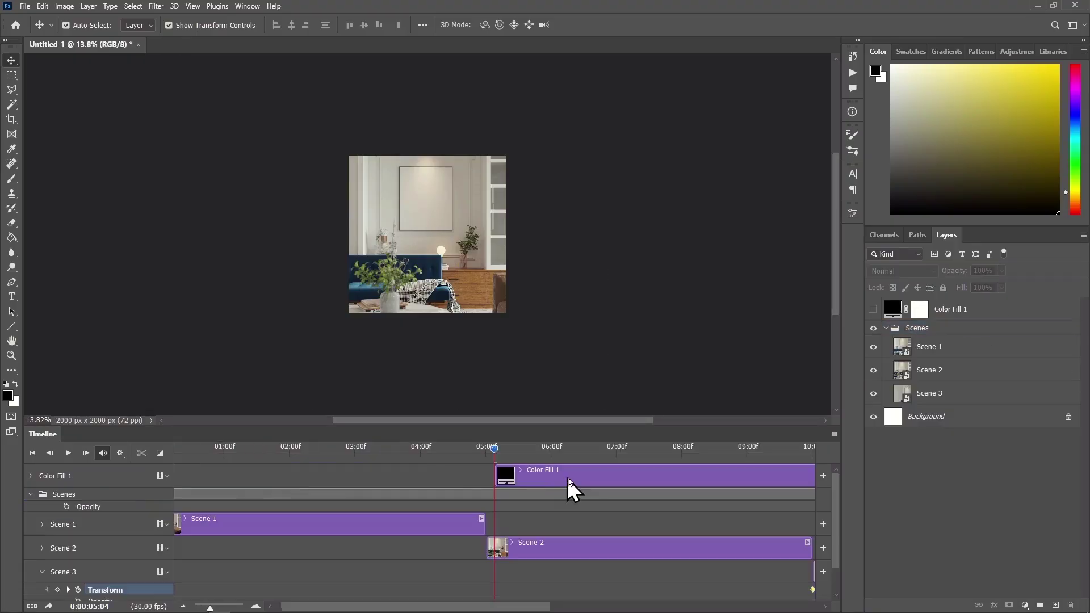
# Trim Color Fill 1 to about one second at the 05:00 cut and key its opacity 0%/100%/0%.
pyautogui.moveTo(567, 487); pyautogui.dragTo(524, 477)
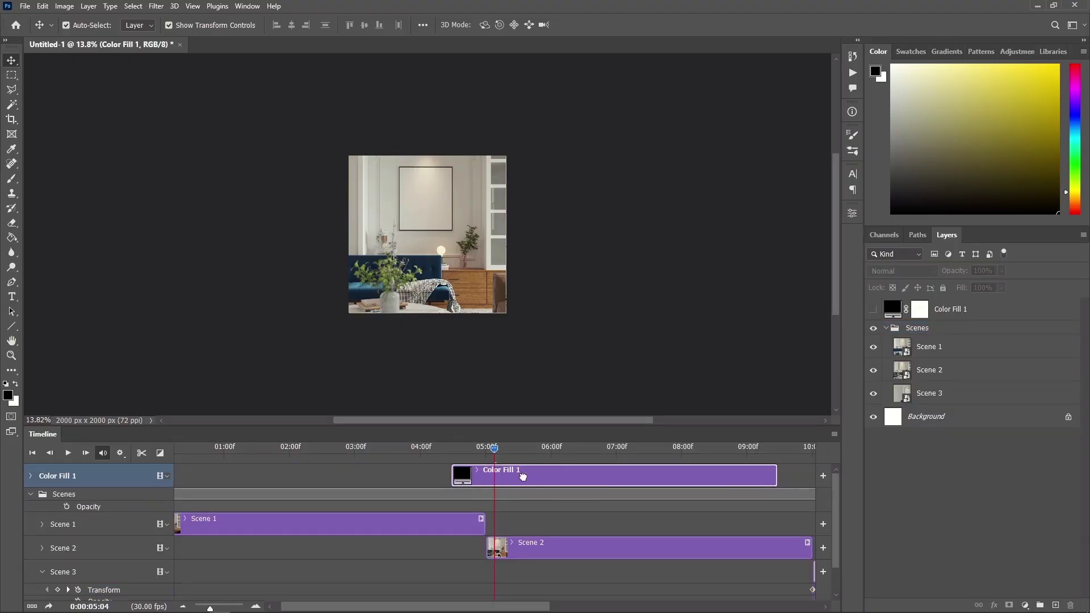
pyautogui.moveTo(776, 473); pyautogui.dragTo(524, 482)
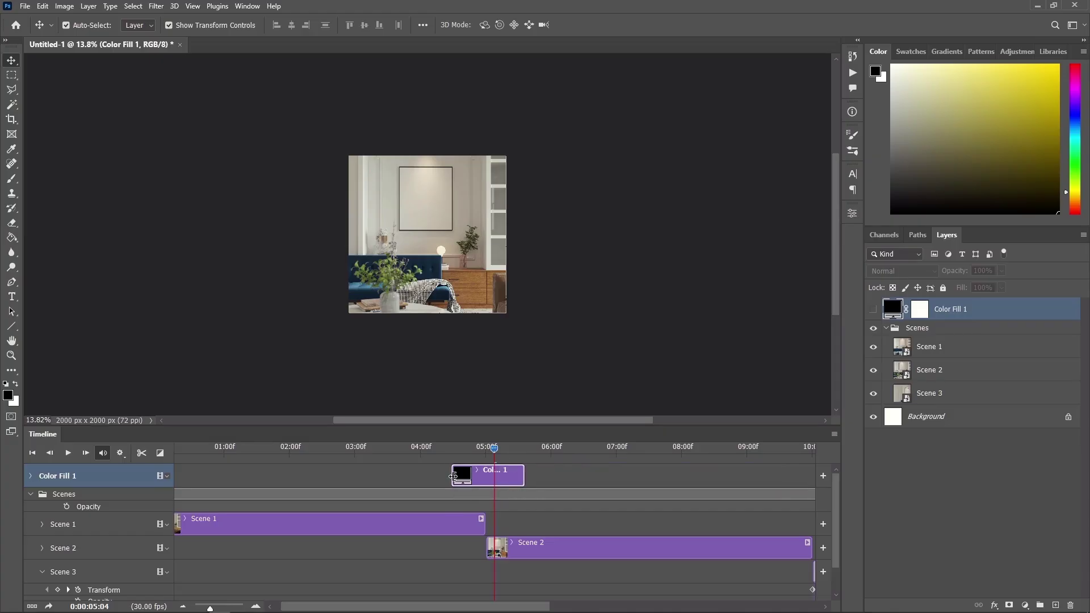
pyautogui.click(488, 450)
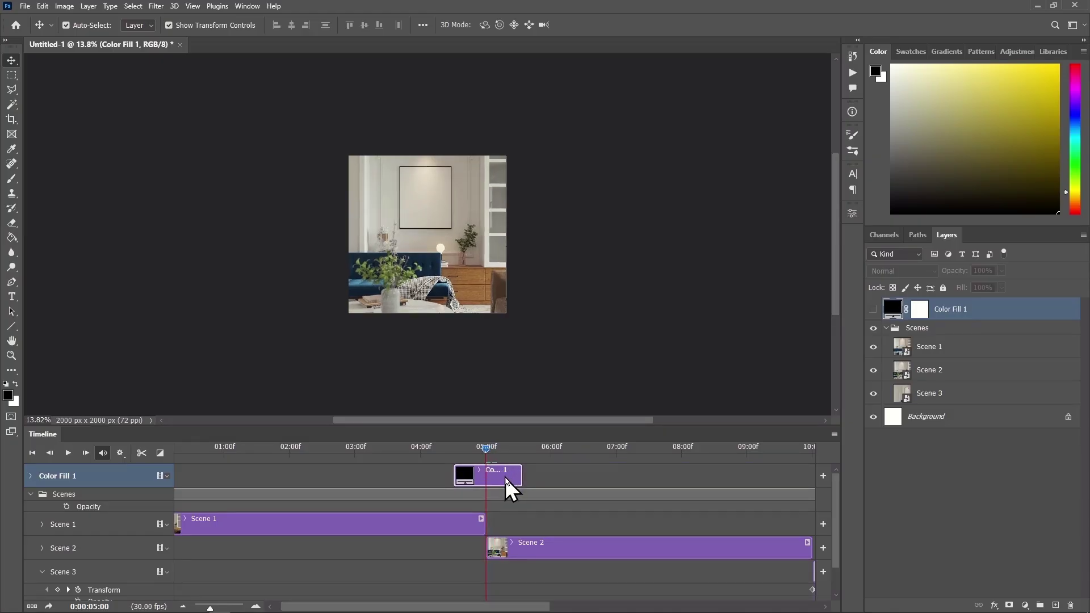
pyautogui.click(67, 505)
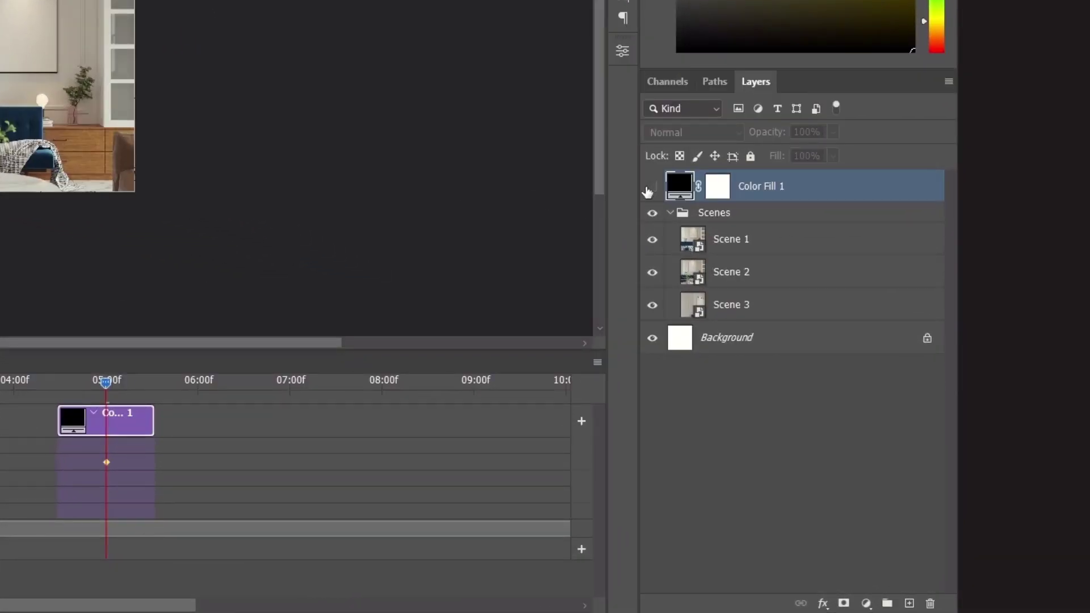
pyautogui.click(652, 187)
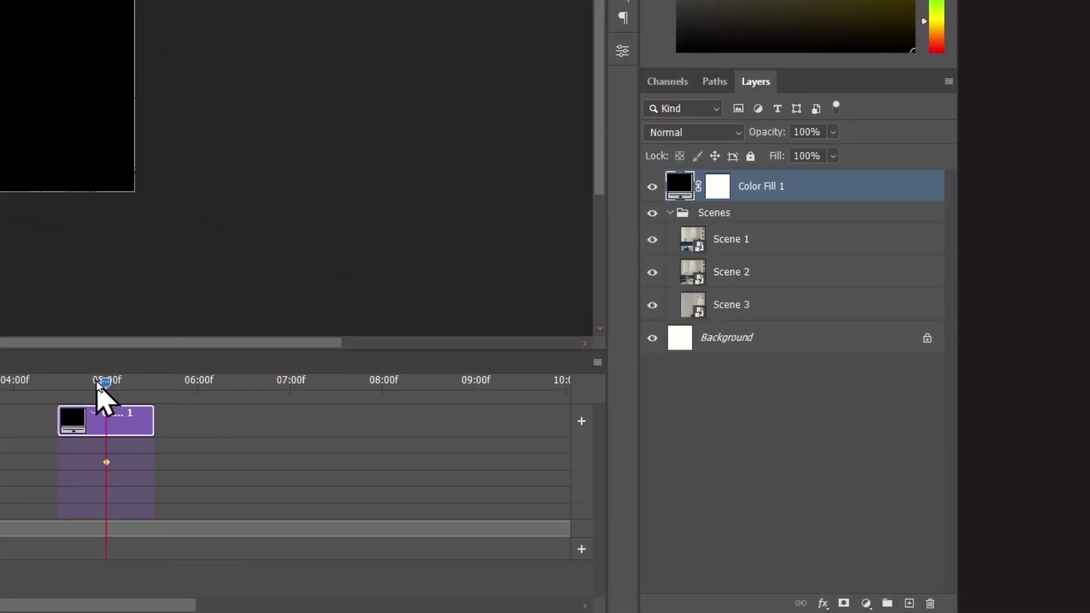
pyautogui.moveTo(104, 382); pyautogui.dragTo(69, 382)
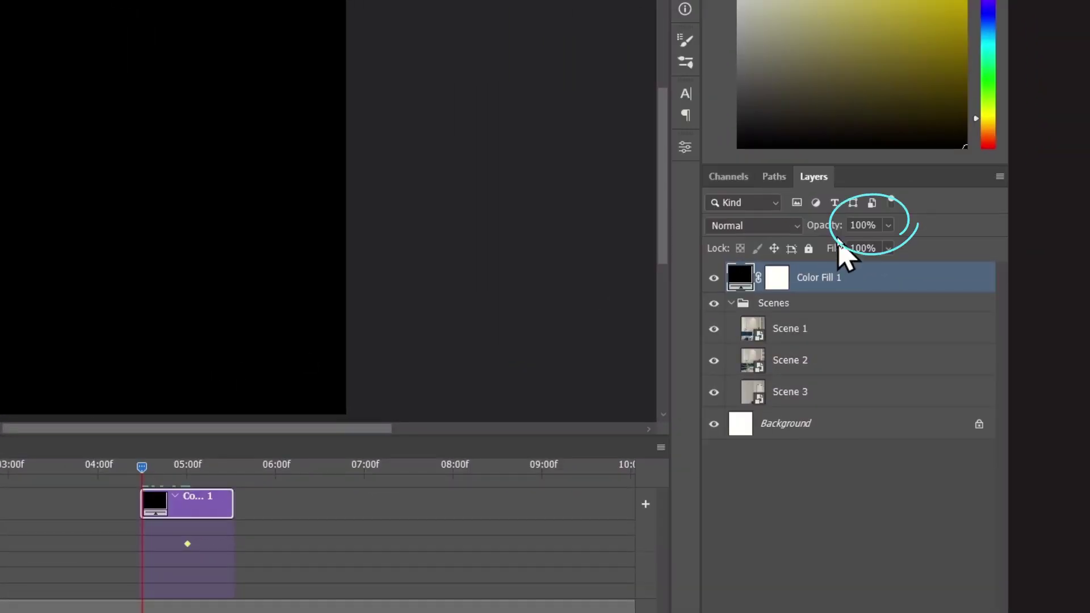
pyautogui.moveTo(835, 226); pyautogui.dragTo(665, 227)
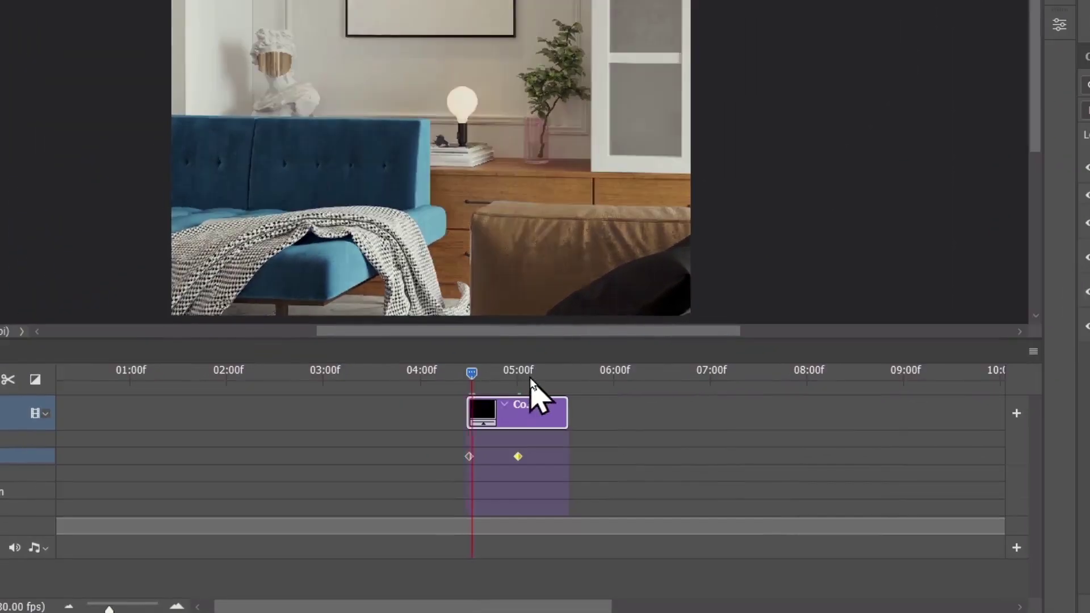
pyautogui.click(229, 470)
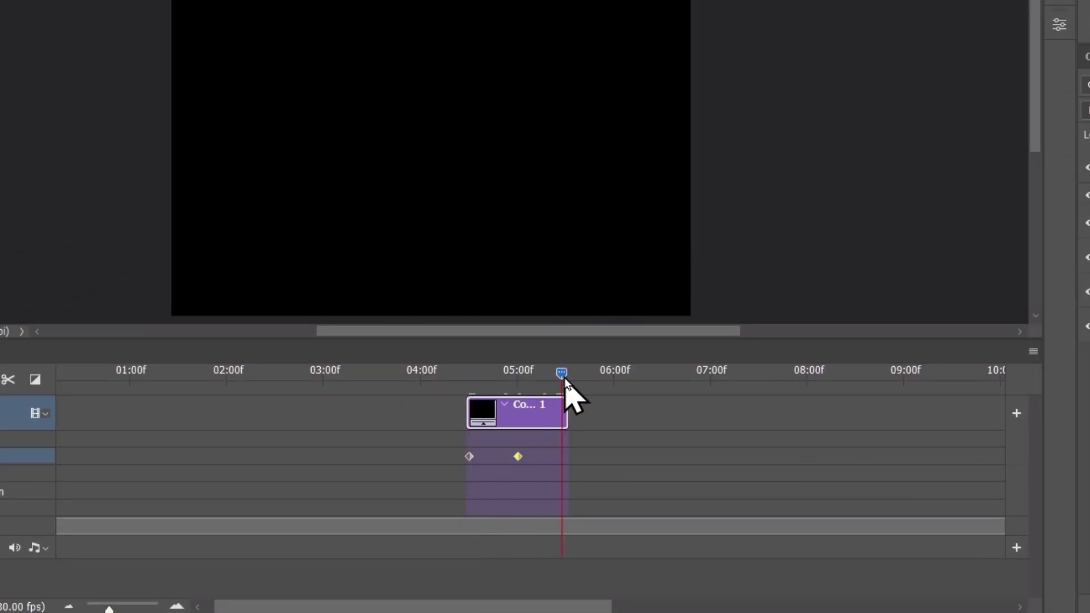
pyautogui.write('0')
pyautogui.press('Return')
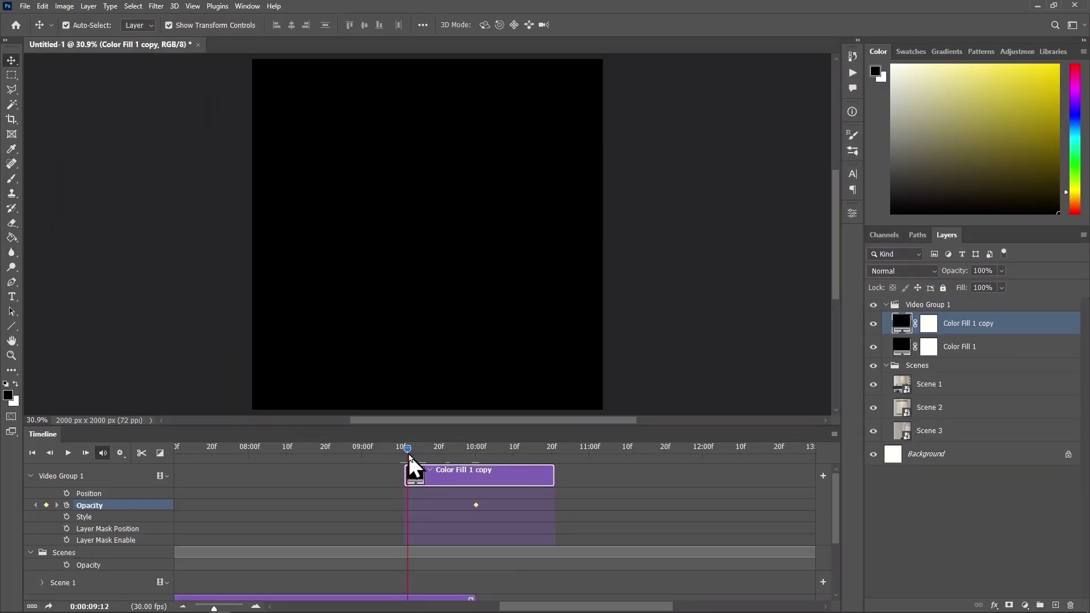
# Key the second black fade's opacity to 0% at its start and end.
pyautogui.write('0')
pyautogui.press('Return')
pyautogui.moveTo(410, 447); pyautogui.dragTo(550, 448)
pyautogui.write('0')
pyautogui.press('Return')
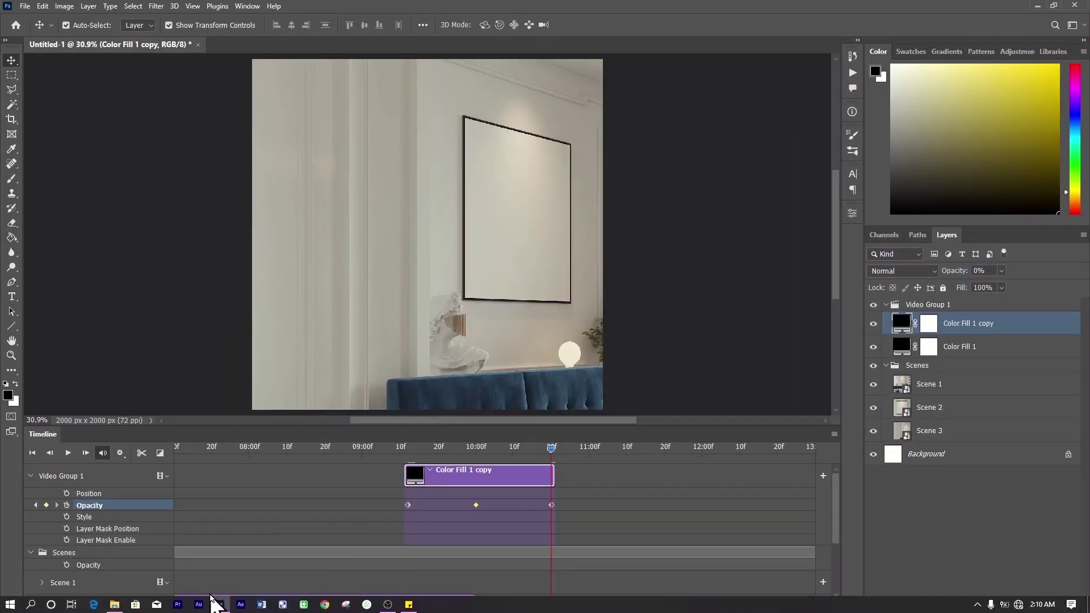
pyautogui.moveTo(211, 600); pyautogui.dragTo(201, 606)
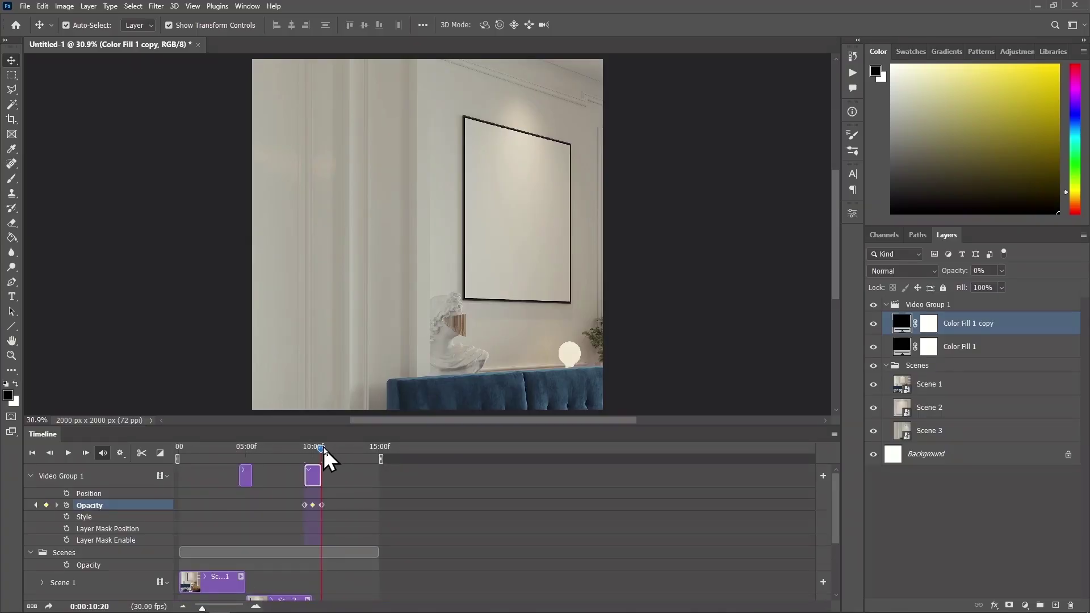
# Play back the animation to preview the fade transitions.
pyautogui.press('space')
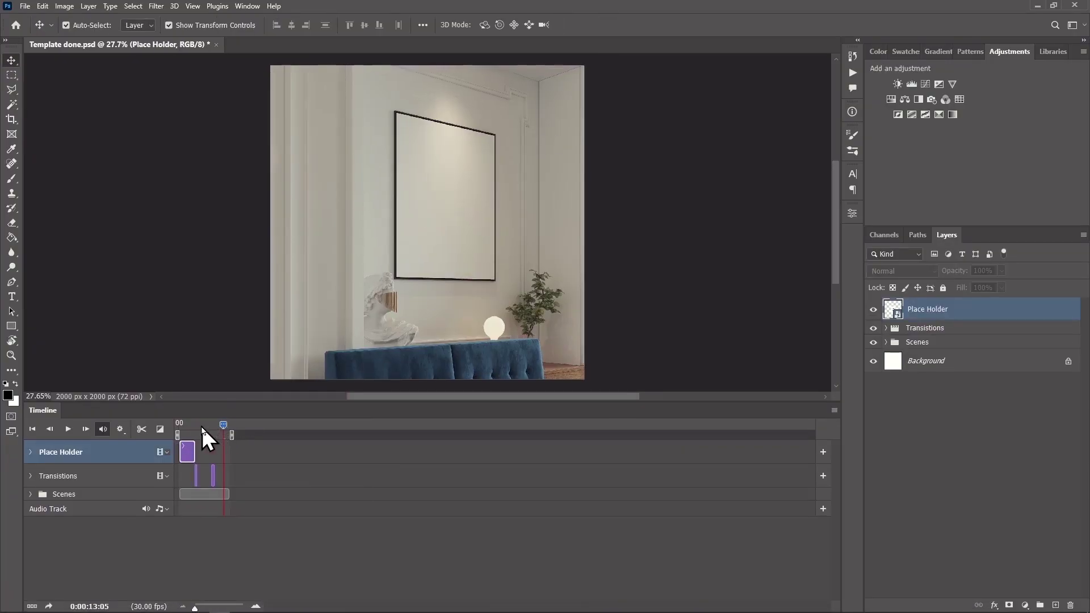
# At the animation start, move and enlarge the placeholder to fit the empty frame.
pyautogui.click(179, 425)
pyautogui.moveTo(414, 214); pyautogui.dragTo(340, 199)
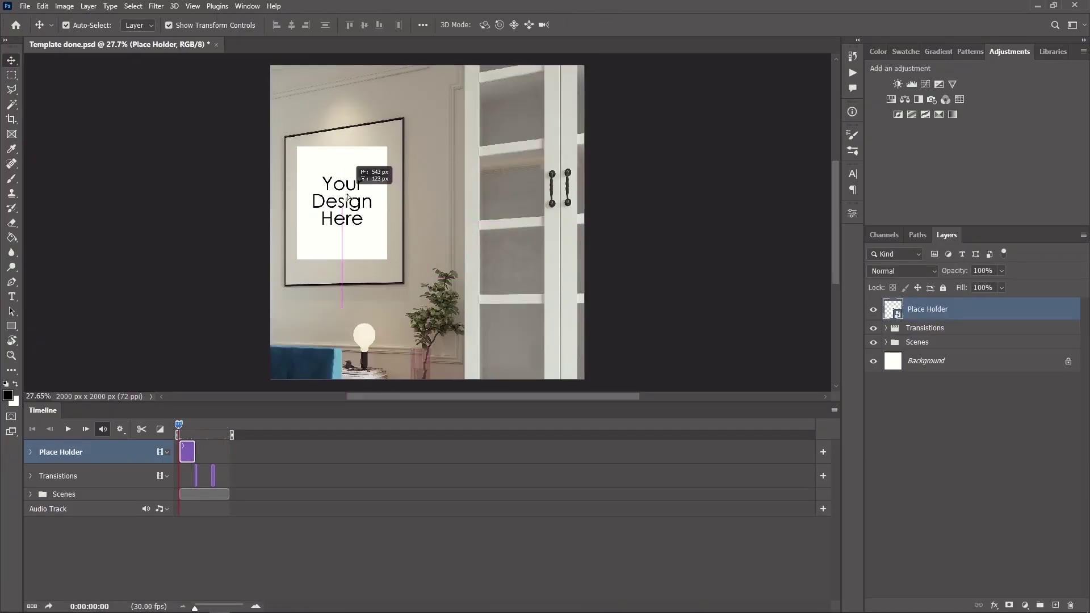
pyautogui.moveTo(394, 142); pyautogui.dragTo(409, 119)
pyautogui.moveTo(297, 260); pyautogui.dragTo(287, 299)
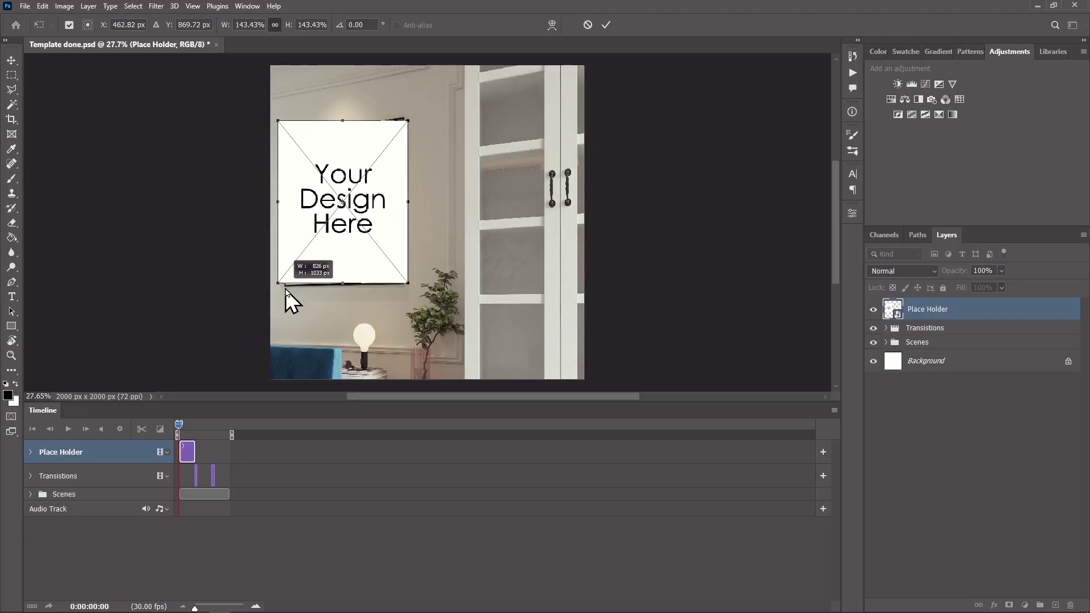
pyautogui.click(606, 24)
# Place two more copies of Place Holder.psd, shifting the top clip later in time.
pyautogui.click(114, 604)
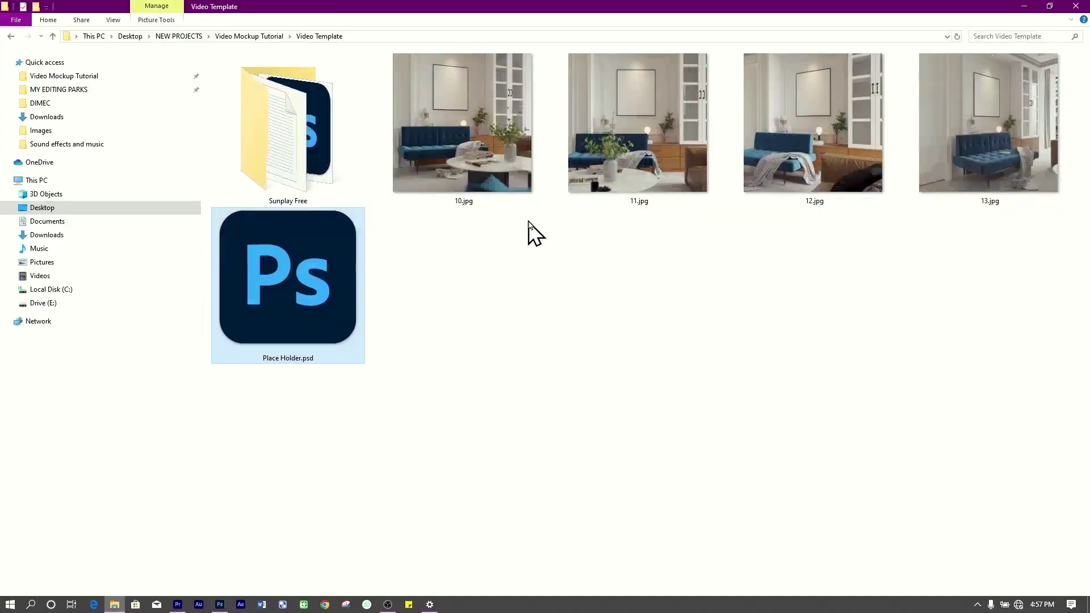
pyautogui.moveTo(288, 278); pyautogui.dragTo(445, 241)
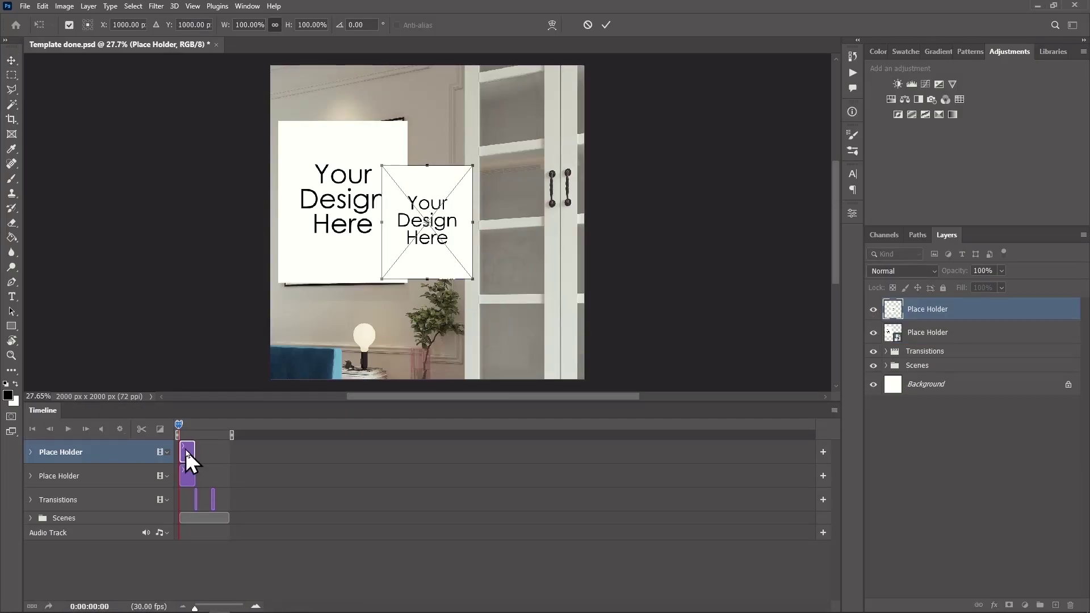
pyautogui.click(606, 24)
pyautogui.moveTo(183, 452); pyautogui.dragTo(199, 449)
pyautogui.click(115, 604)
pyautogui.moveTo(288, 278); pyautogui.dragTo(428, 222)
pyautogui.press('Return')
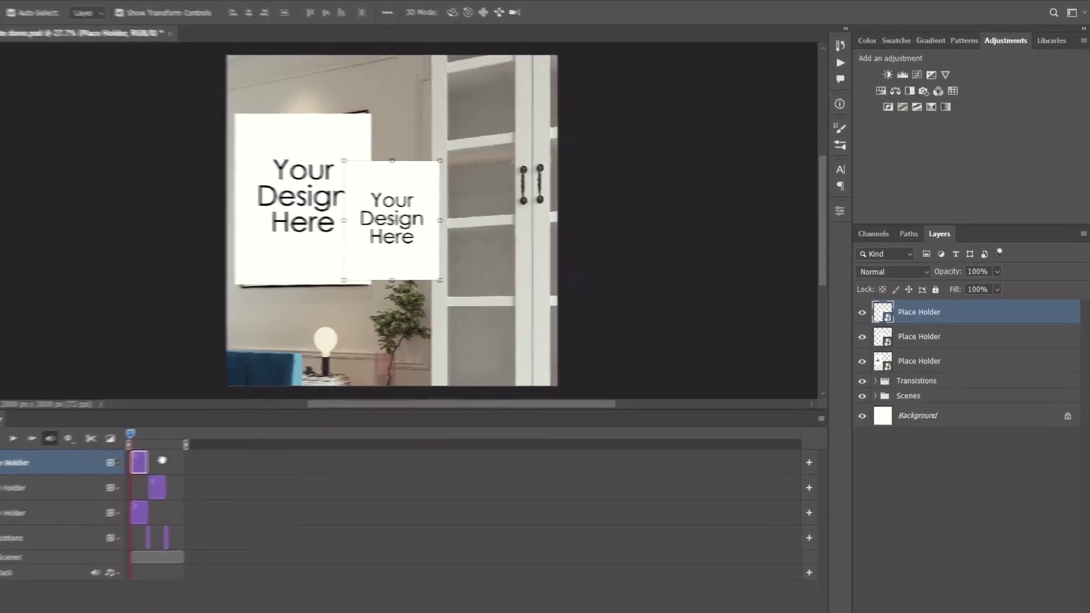
pyautogui.doubleClick(929, 356)
pyautogui.write('@design 1')
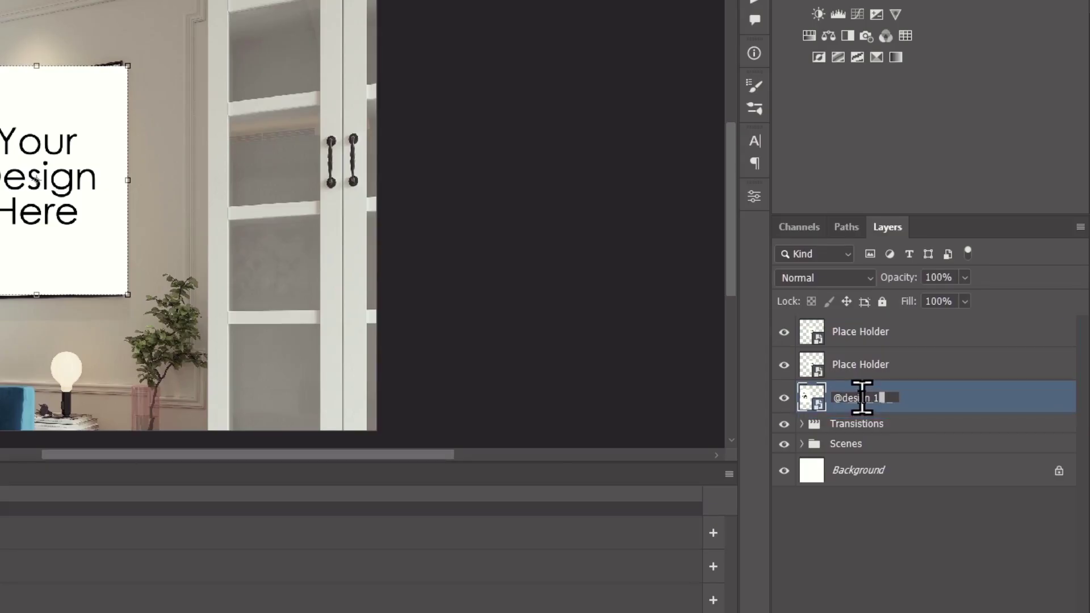
pyautogui.doubleClick(857, 365)
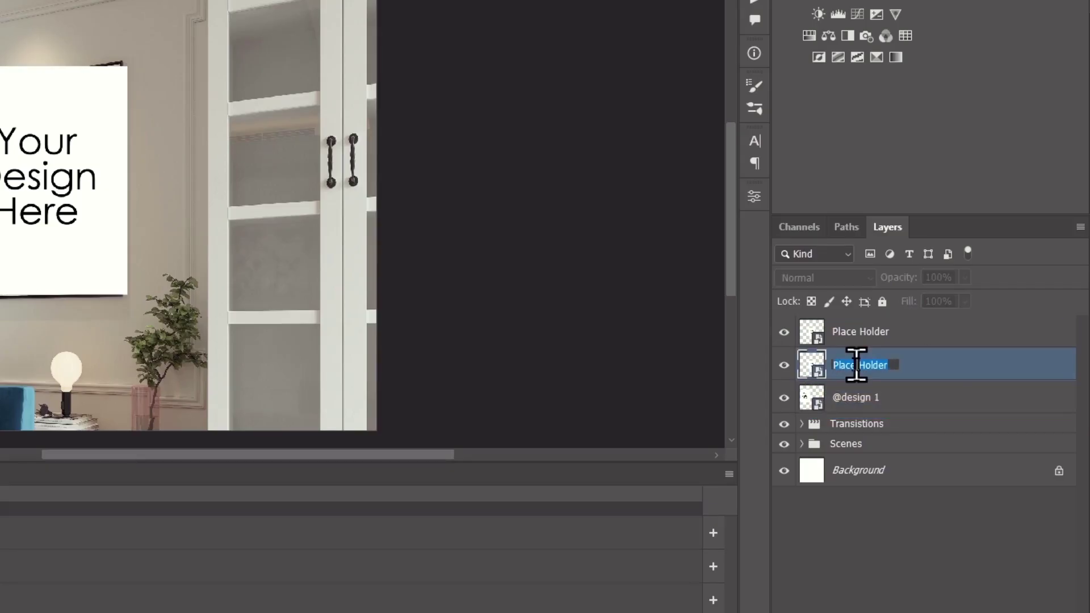
pyautogui.write('@design 2')
pyautogui.doubleClick(879, 331)
pyautogui.write('@design')
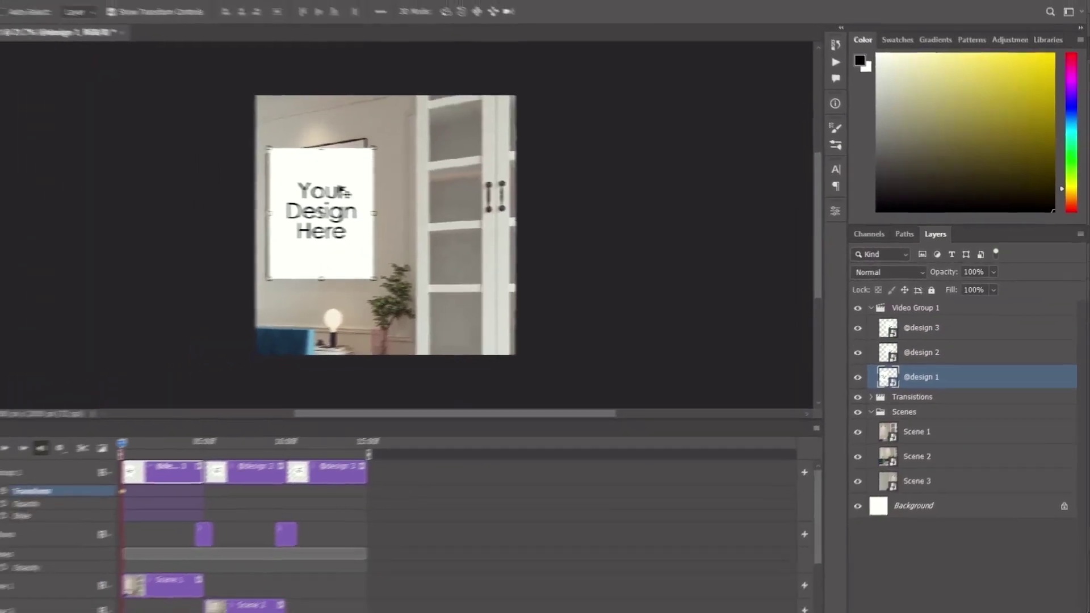
pyautogui.hotkey('ctrl', 't')
pyautogui.hotkey('ctrl', '+')
pyautogui.hotkey('ctrl', '+')
pyautogui.hotkey('ctrl', '+')
pyautogui.scroll(1, 835, 249)
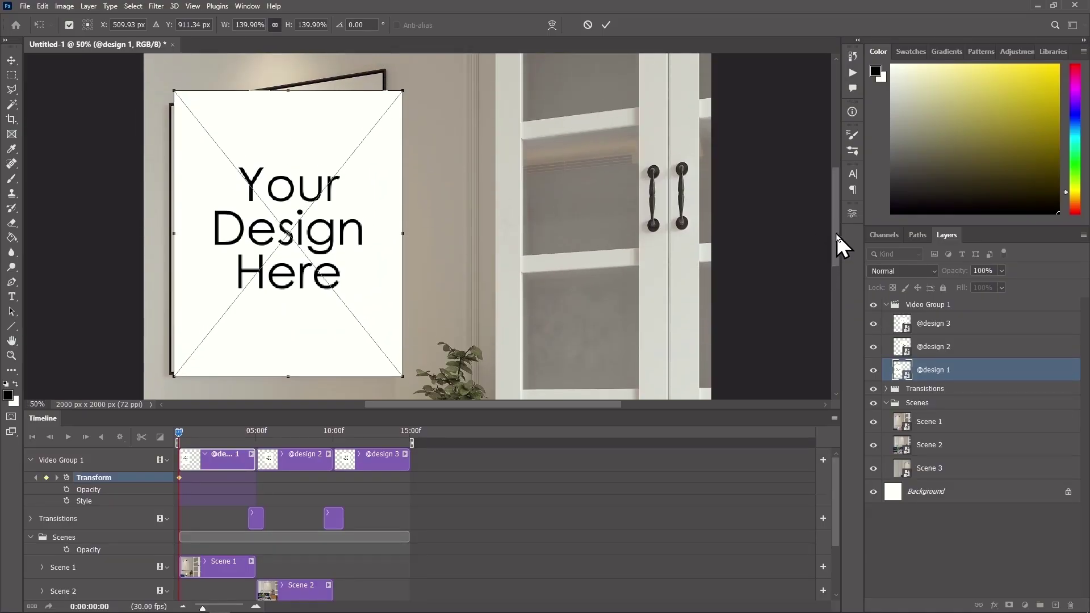
pyautogui.hotkey('ctrl', '+')
pyautogui.hotkey('ctrl', '+')
pyautogui.hscroll(-10, 398, 398)
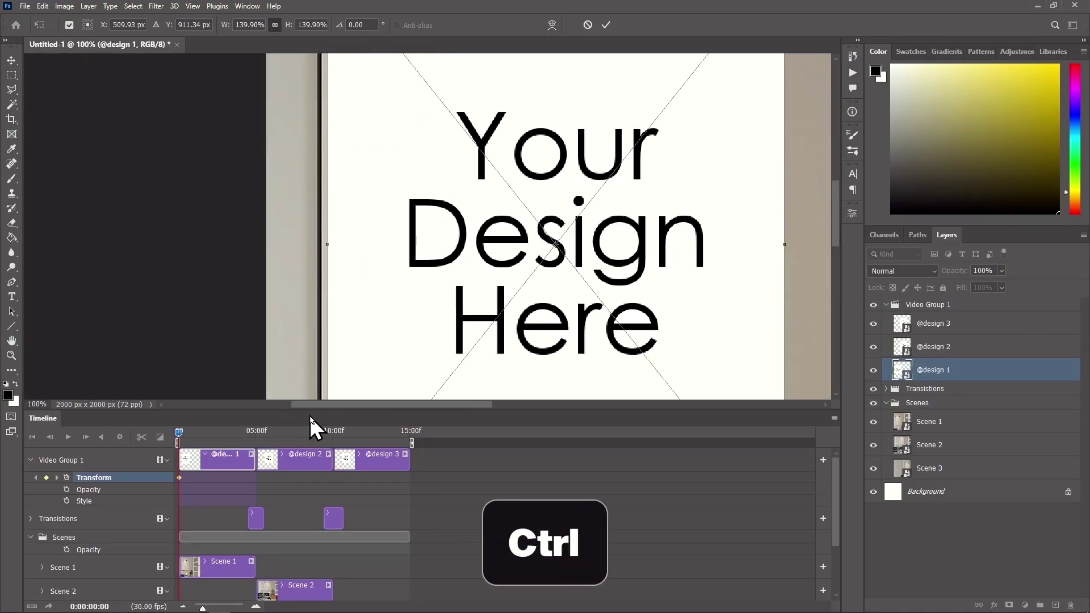
pyautogui.scroll(2, 840, 182)
pyautogui.rightClick(421, 194)
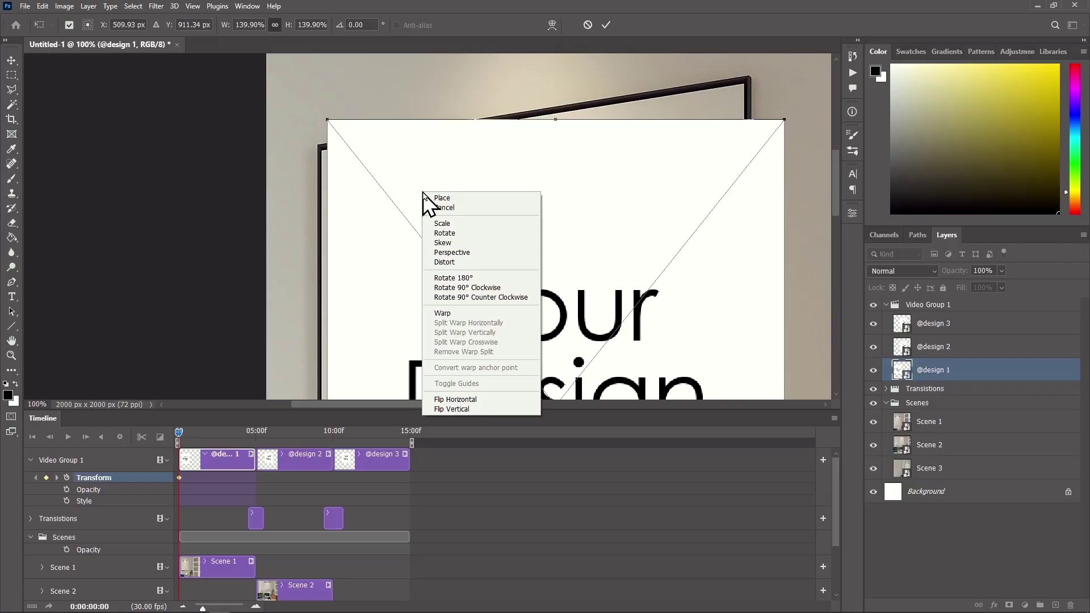
pyautogui.click(455, 262)
pyautogui.moveTo(325, 117); pyautogui.dragTo(322, 150)
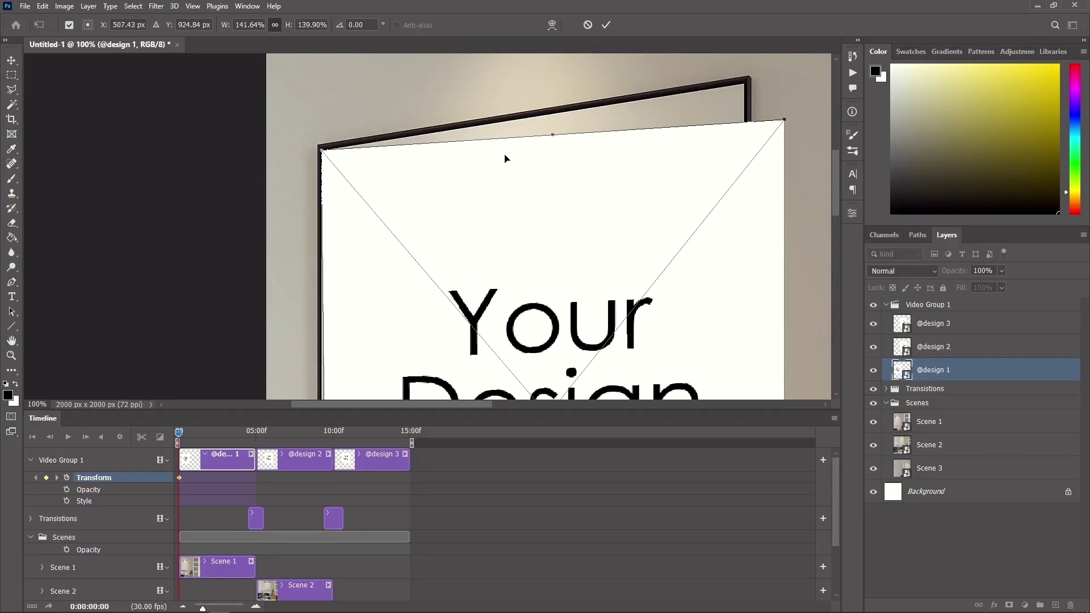
pyautogui.moveTo(785, 120); pyautogui.dragTo(744, 84)
pyautogui.scroll(-5, 840, 170)
pyautogui.moveTo(763, 196); pyautogui.dragTo(745, 250)
pyautogui.click(607, 24)
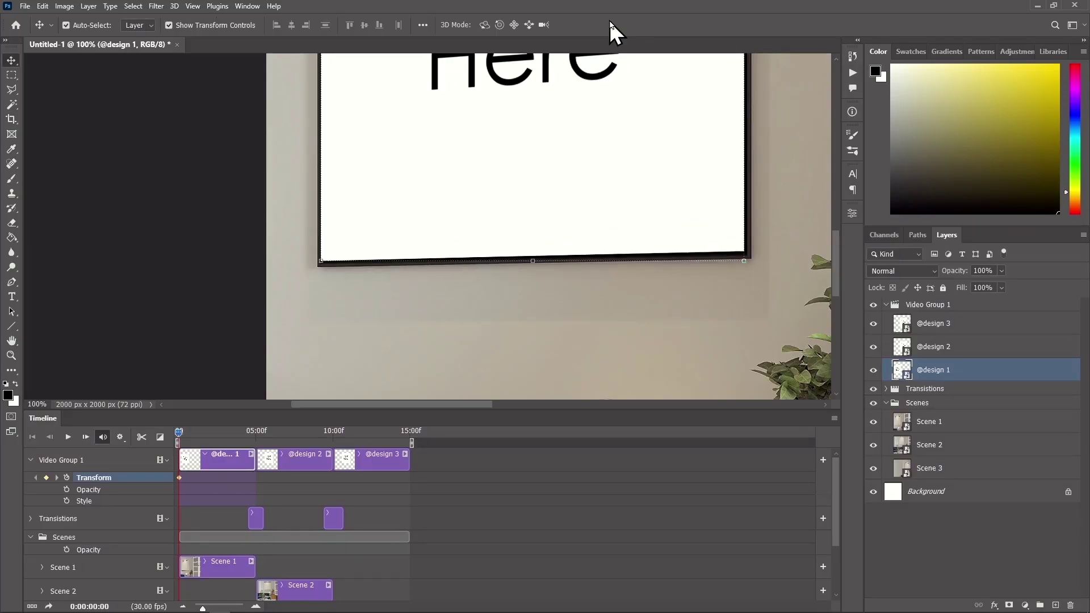
pyautogui.moveTo(186, 436); pyautogui.dragTo(260, 448)
pyautogui.hotkey('ctrl', '0')
pyautogui.click(874, 389)
pyautogui.moveTo(318, 224); pyautogui.dragTo(428, 164)
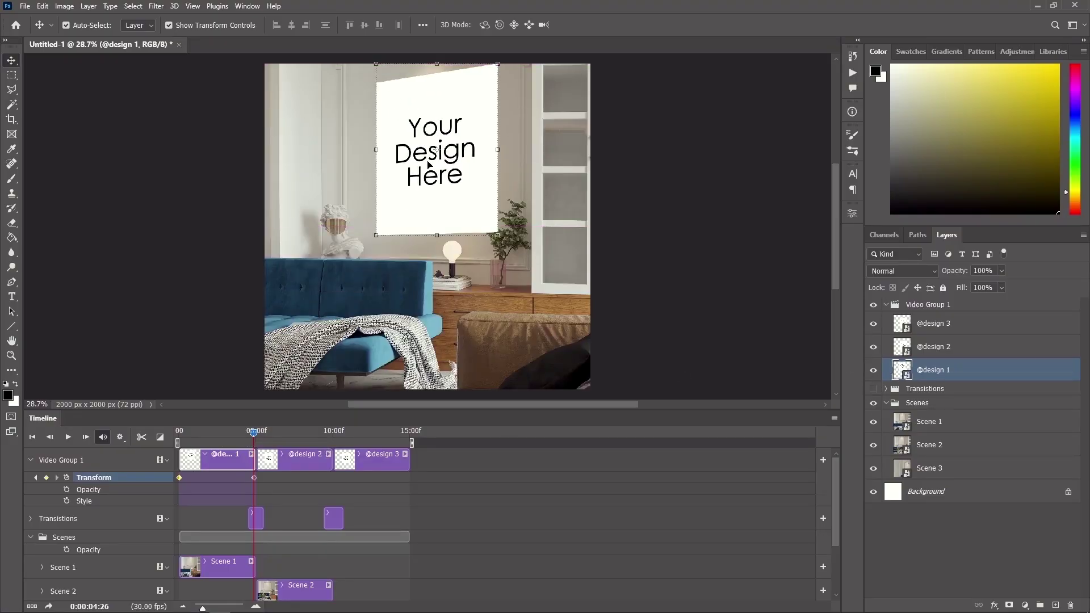
pyautogui.hotkey('ctrl', 't')
pyautogui.moveTo(498, 64); pyautogui.dragTo(495, 83)
pyautogui.moveTo(376, 234); pyautogui.dragTo(383, 210)
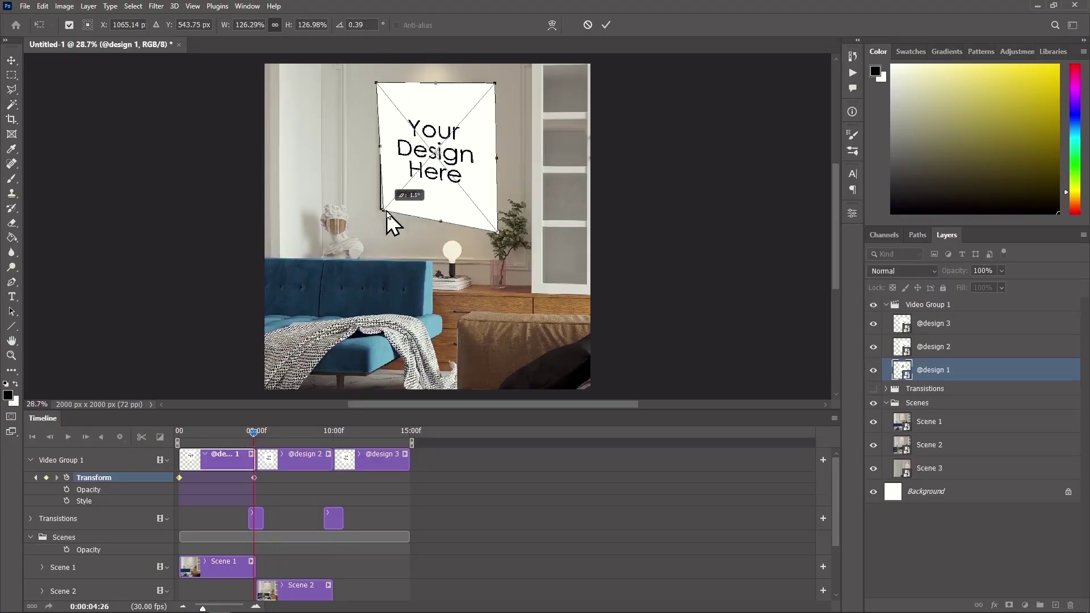
pyautogui.moveTo(497, 235); pyautogui.dragTo(483, 209)
pyautogui.moveTo(495, 83); pyautogui.dragTo(487, 83)
pyautogui.hotkey('ctrl', '+')
pyautogui.hotkey('ctrl', '+')
pyautogui.hotkey('ctrl', '+')
pyautogui.hotkey('ctrl', '+')
pyautogui.hotkey('ctrl', '+')
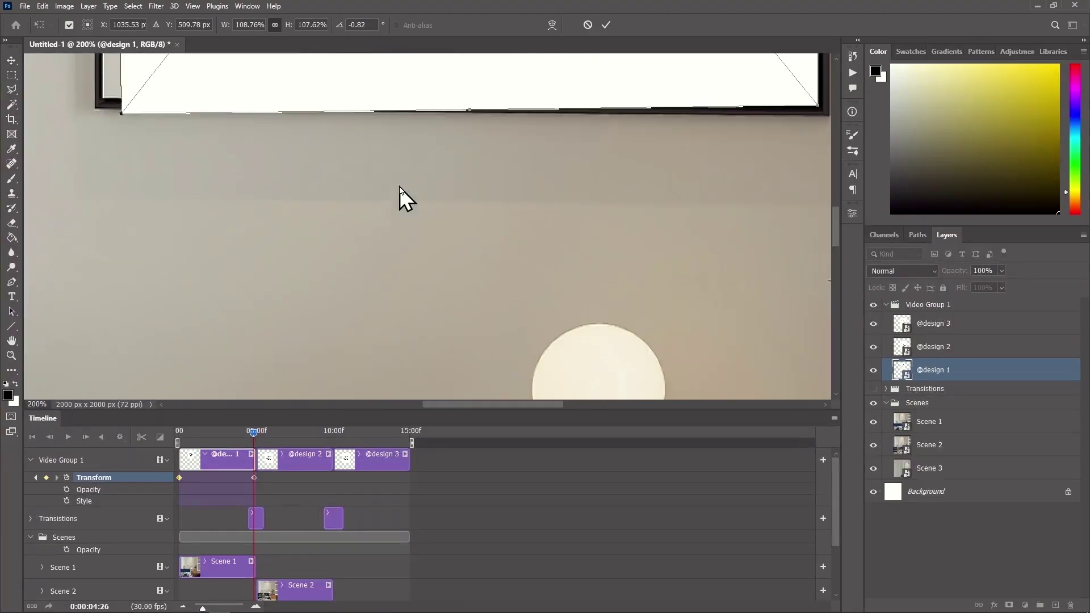
pyautogui.moveTo(110, 104); pyautogui.dragTo(101, 132)
pyautogui.click(836, 98)
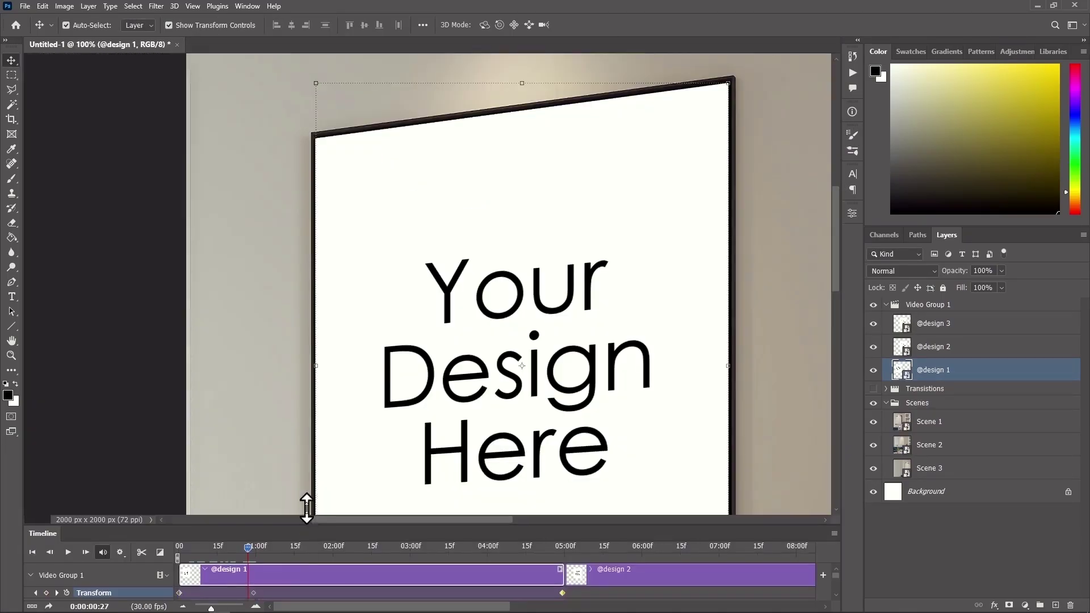
pyautogui.moveTo(307, 506); pyautogui.dragTo(297, 418)
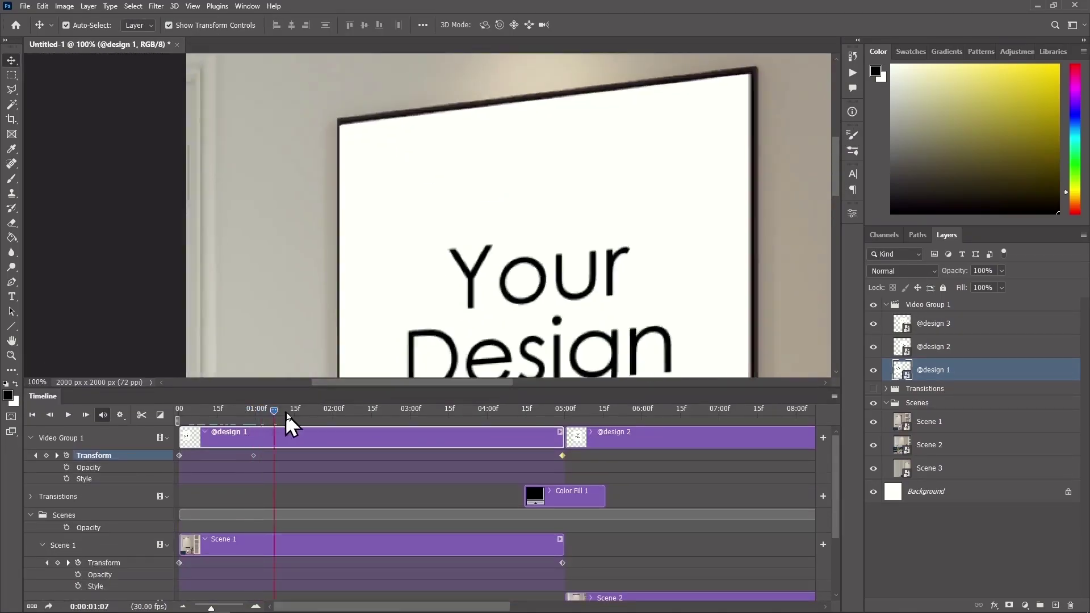
pyautogui.scroll(1, 488, 318)
pyautogui.hotkey('ctrl', '+')
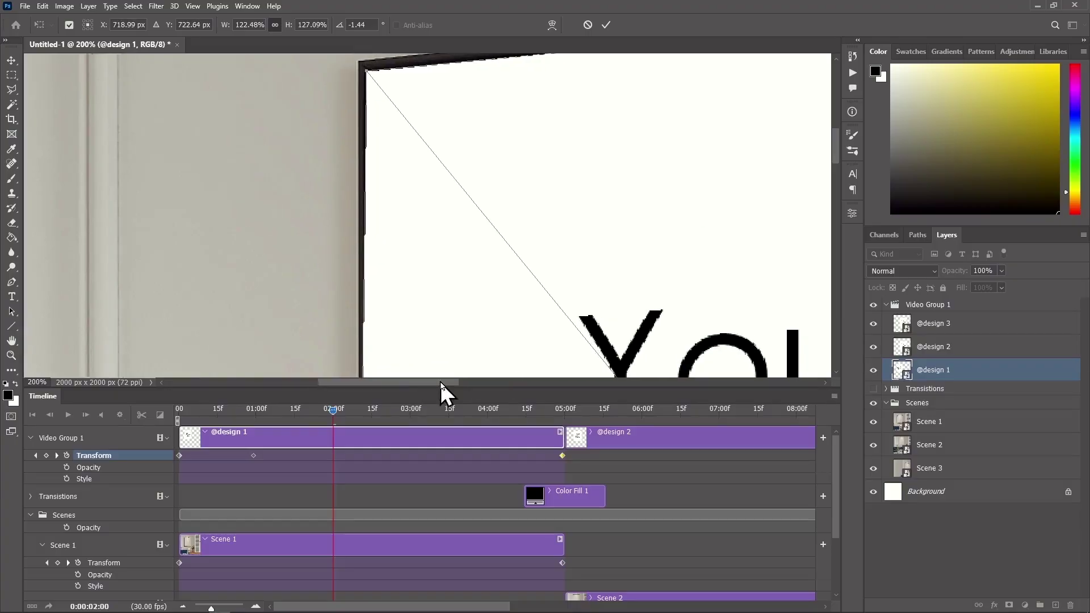
pyautogui.hscroll(2, 458, 340)
pyautogui.scroll(3, 625, 284)
pyautogui.hscroll(4, 625, 284)
pyautogui.moveTo(765, 189); pyautogui.dragTo(768, 191)
pyautogui.click(353, 418)
pyautogui.hotkey('ctrl', '-')
pyautogui.hotkey('ctrl', '-')
pyautogui.hotkey('ctrl', '-')
pyautogui.click(406, 418)
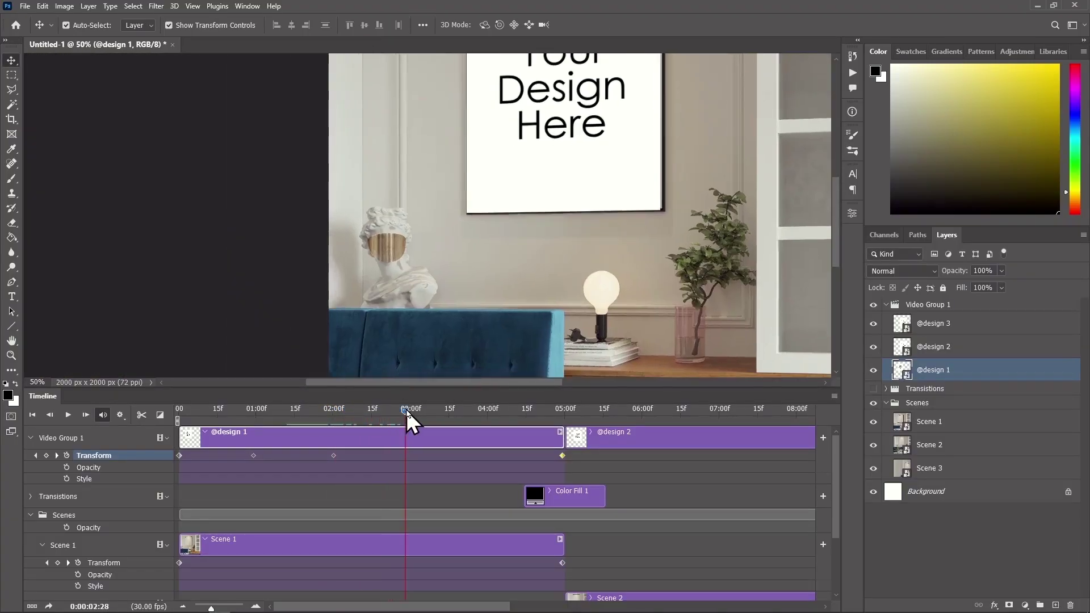
pyautogui.hotkey('ctrl', '+')
pyautogui.scroll(2, 840, 151)
pyautogui.hotkey('ctrl', '+')
pyautogui.scroll(-3, 840, 151)
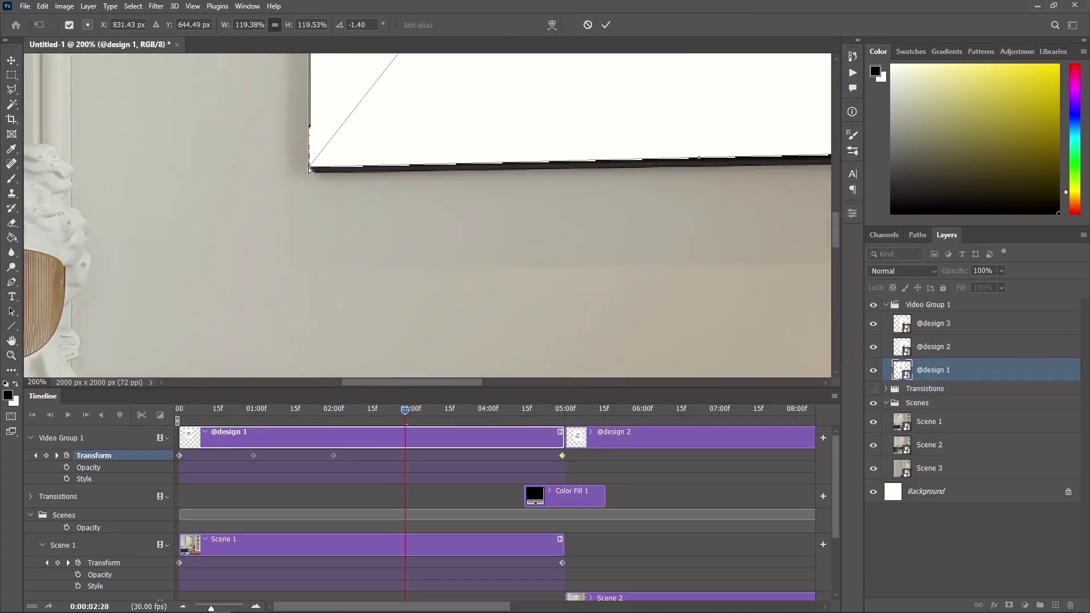
pyautogui.moveTo(316, 170); pyautogui.dragTo(319, 166)
pyautogui.press('Return')
pyautogui.moveTo(409, 418); pyautogui.dragTo(400, 417)
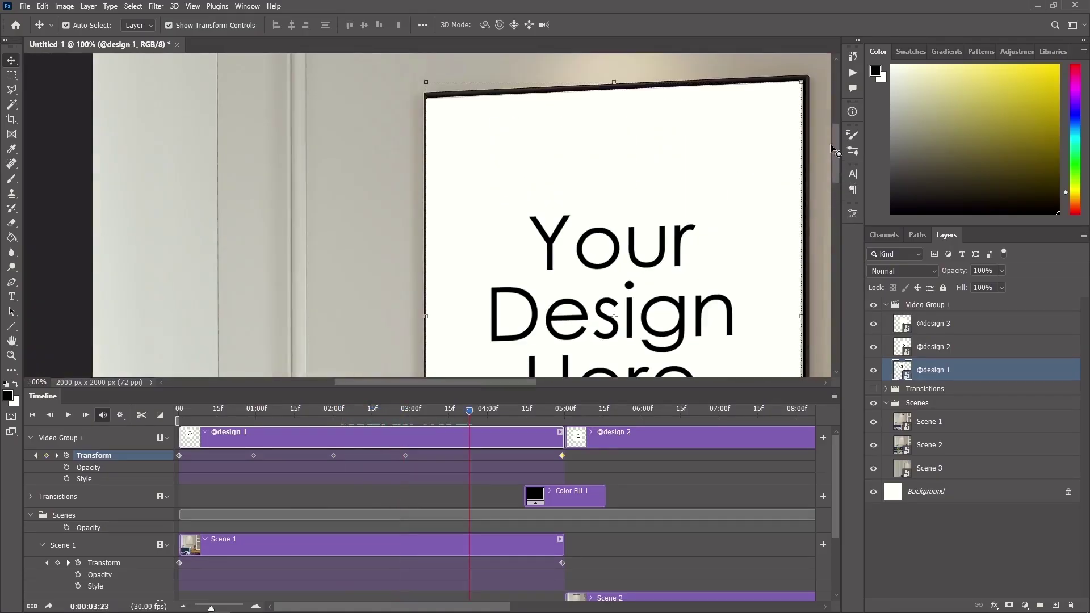
pyautogui.hotkey('ctrl', 't')
pyautogui.hotkey('ctrl', '+')
pyautogui.scroll(3, 438, 170)
pyautogui.hscroll(5, 438, 170)
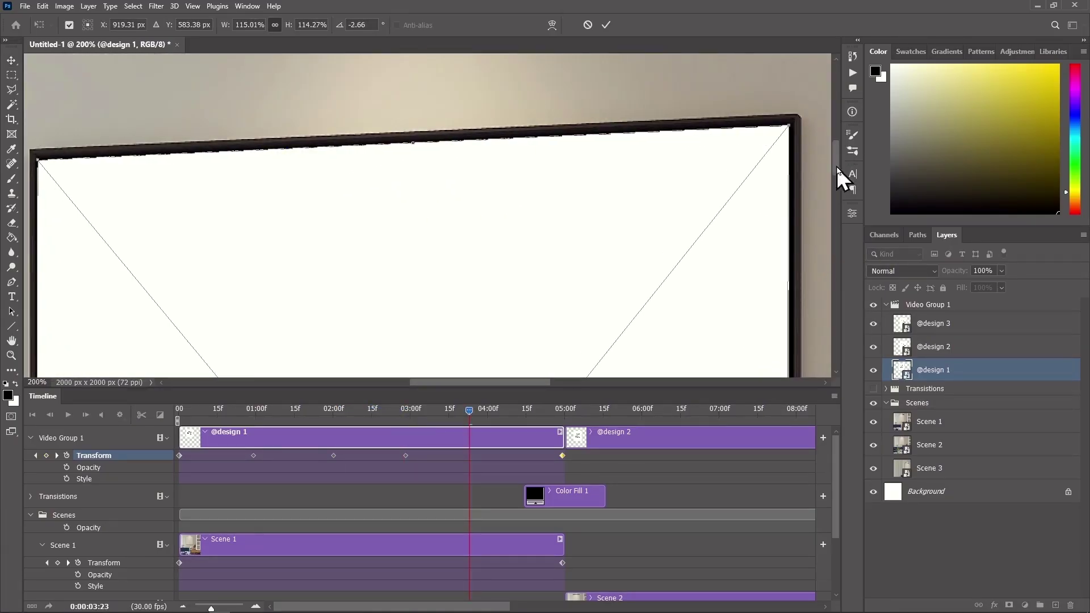
pyautogui.scroll(-5, 838, 239)
pyautogui.scroll(-5, 838, 239)
pyautogui.hscroll(-5, 528, 391)
pyautogui.moveTo(452, 211); pyautogui.dragTo(454, 218)
pyautogui.hotkey('ctrl', '0')
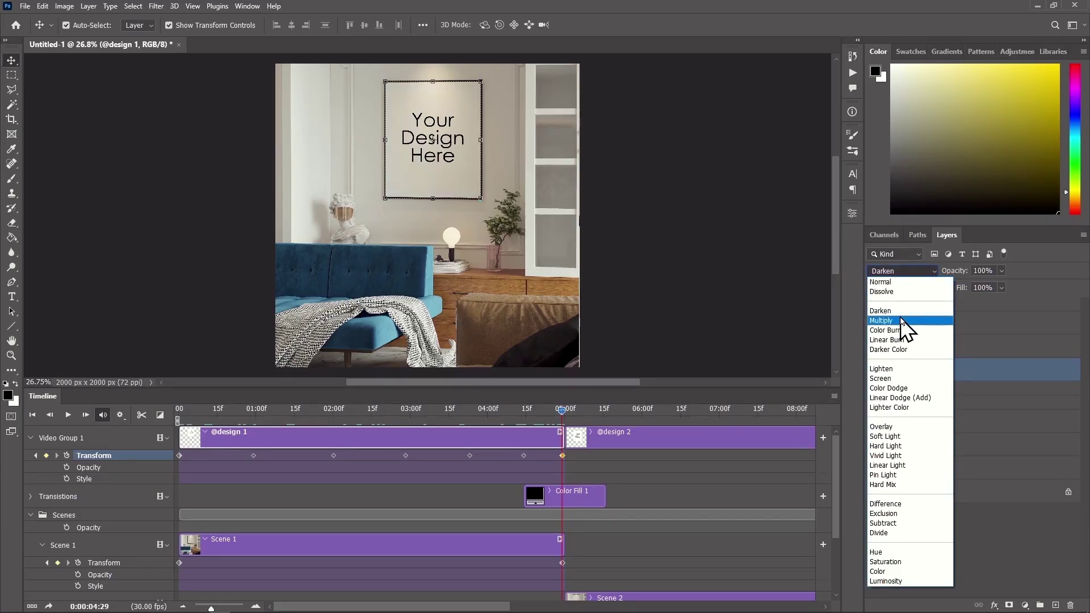
# Set the design layer to Multiply, place ECLECTIC_VERTICAL_28.jpg into the placeholder, and scrub to 4 seconds.
pyautogui.click(899, 321)
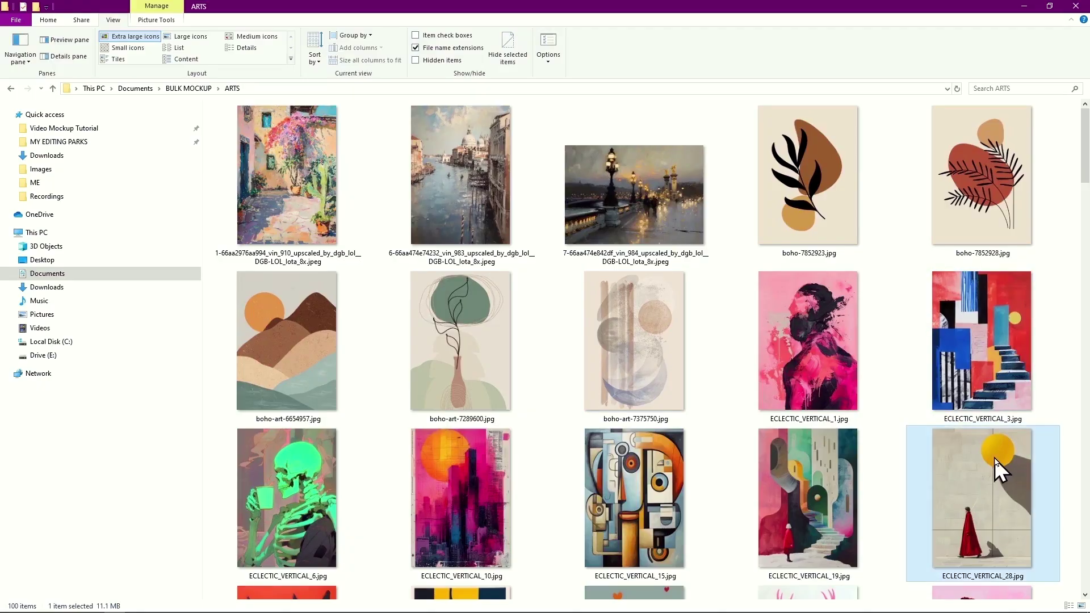
pyautogui.moveTo(995, 458); pyautogui.dragTo(318, 220)
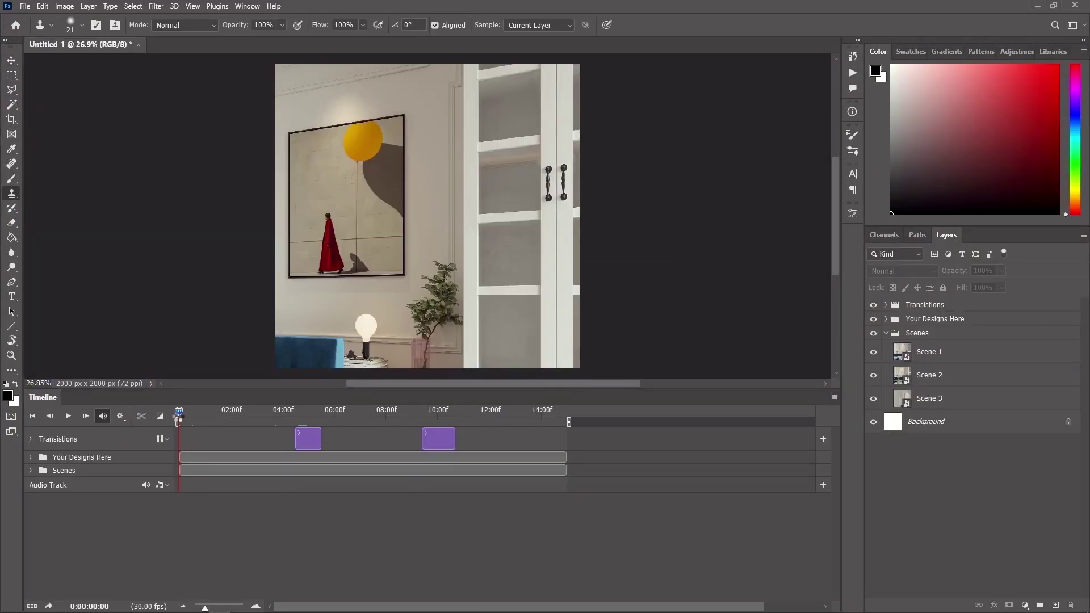
pyautogui.moveTo(192, 418); pyautogui.dragTo(566, 415)
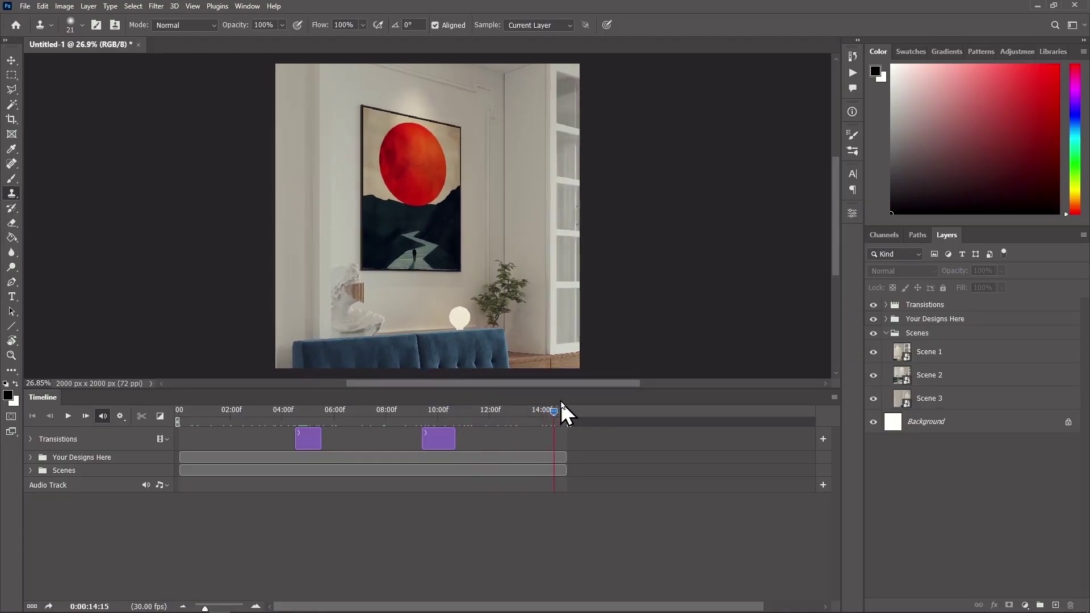
# Render the animation as Mockup template.mp4, H.264 at 25 fps.
pyautogui.click(546, 470)
pyautogui.click(25, 7)
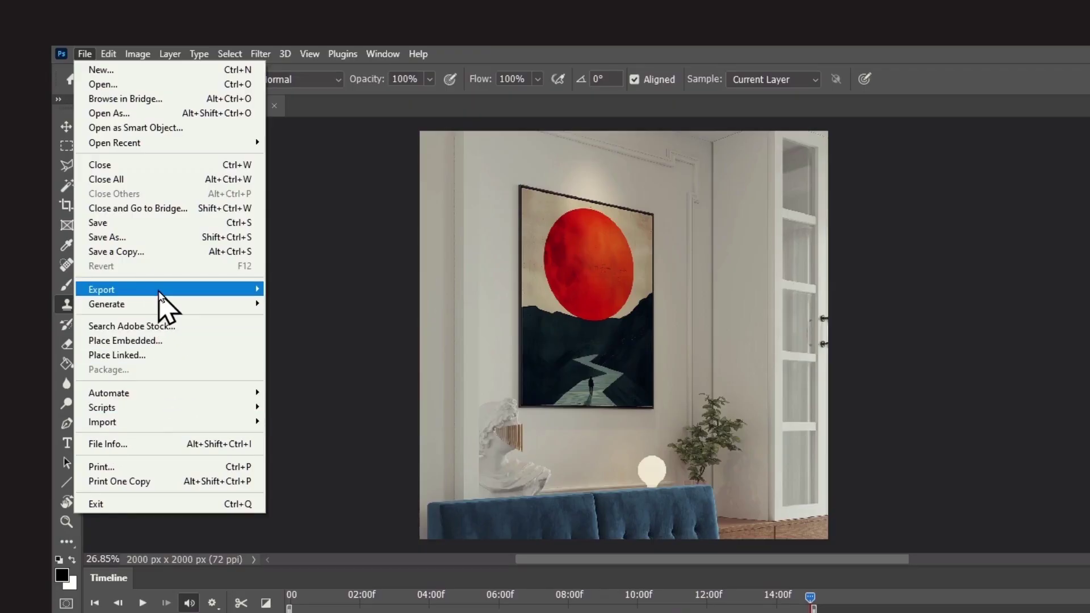
pyautogui.moveTo(160, 294)
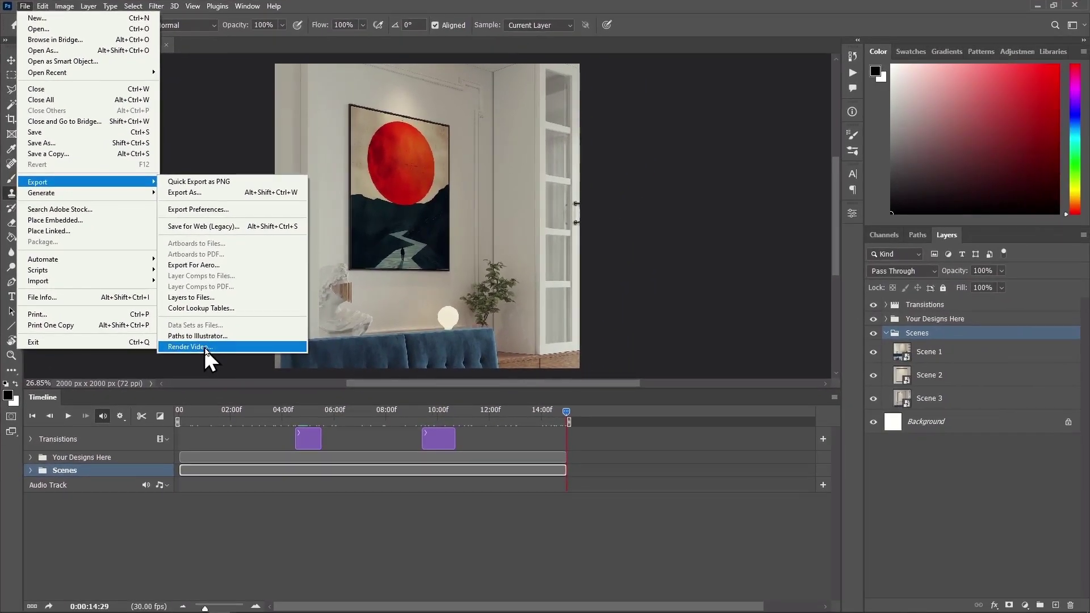
pyautogui.click(340, 511)
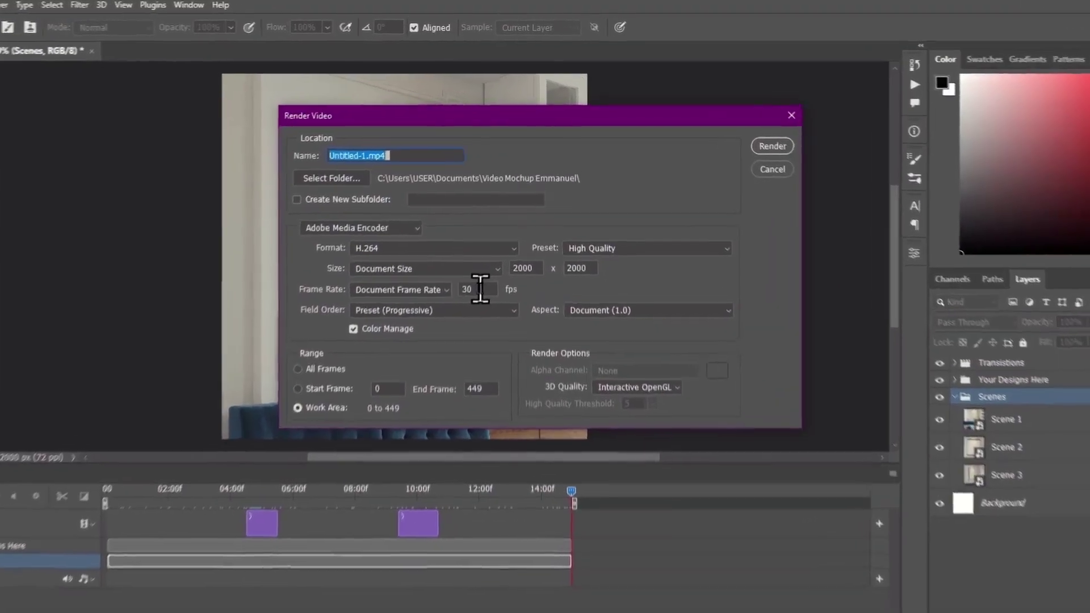
pyautogui.click(489, 244)
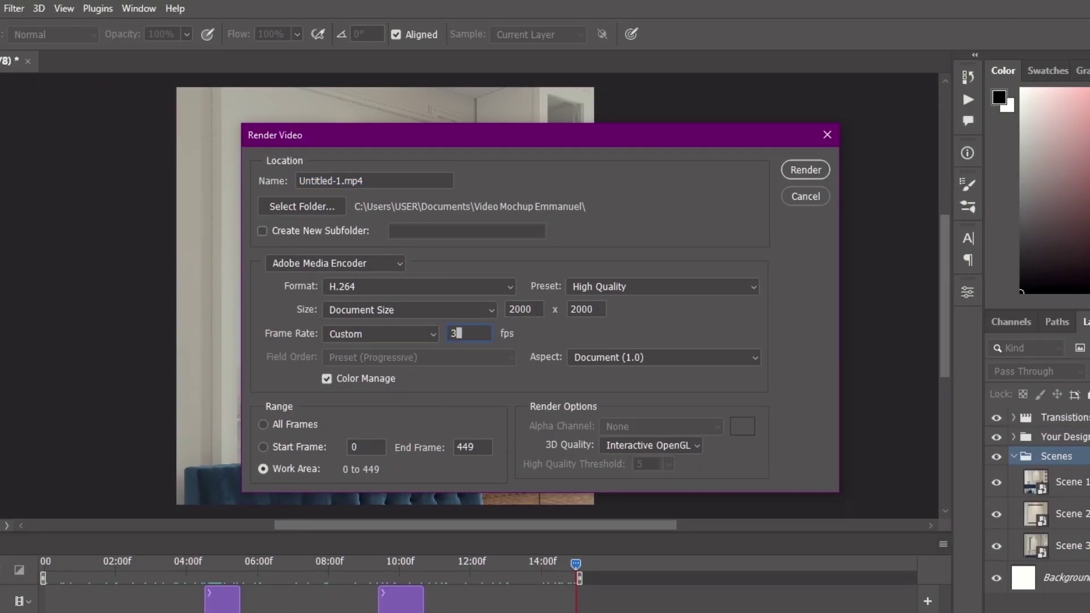
pyautogui.click(804, 172)
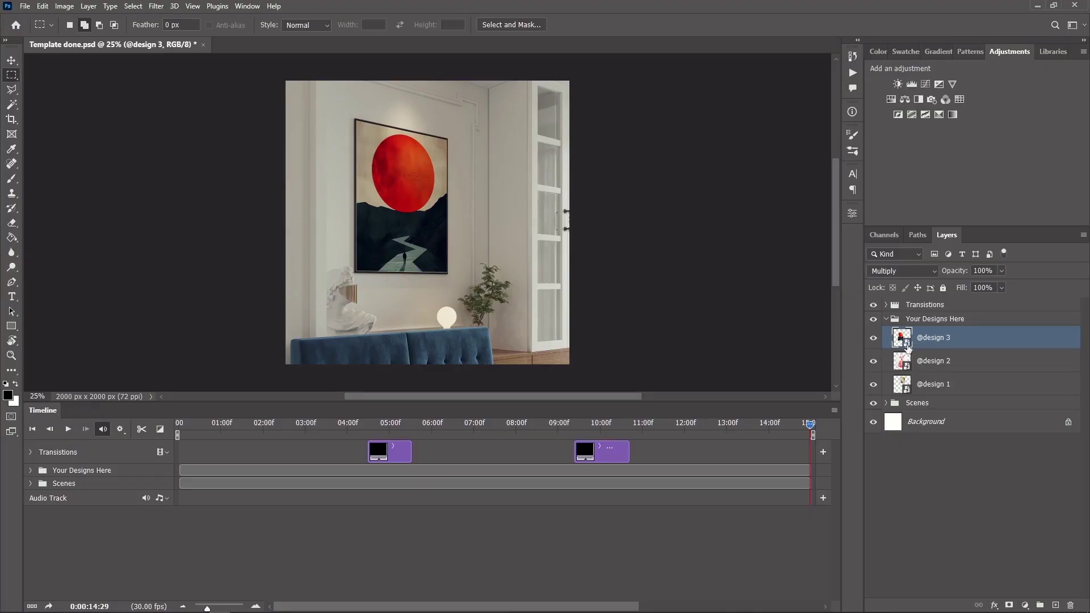
# Switch to Place Holder1.psd and close it, saving, to restore the placeholder.
pyautogui.hotkey('ctrl', 'Tab')
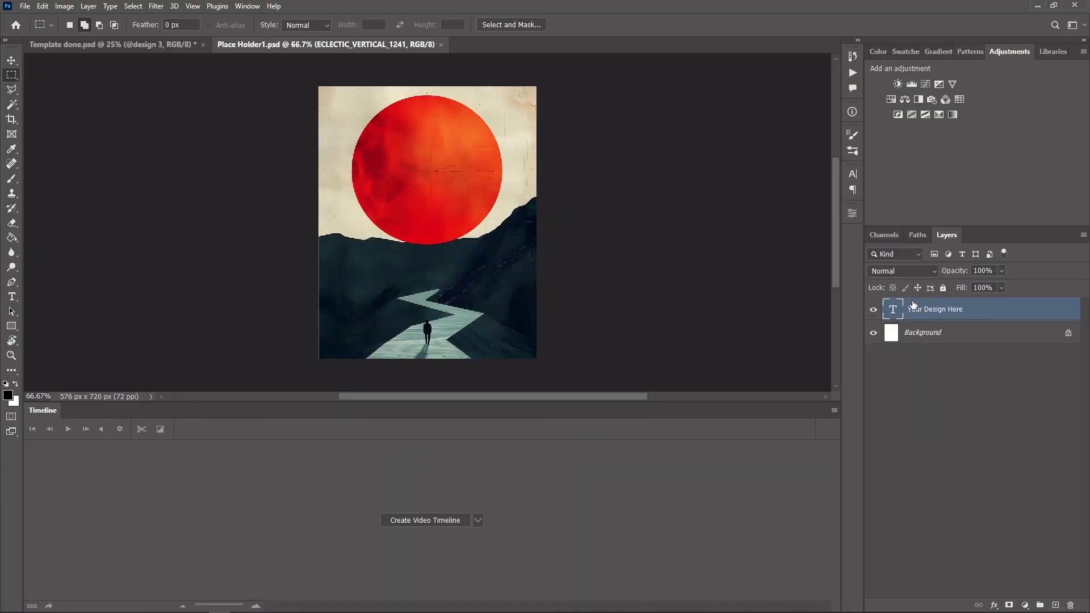
pyautogui.hotkey('ctrl', 'w')
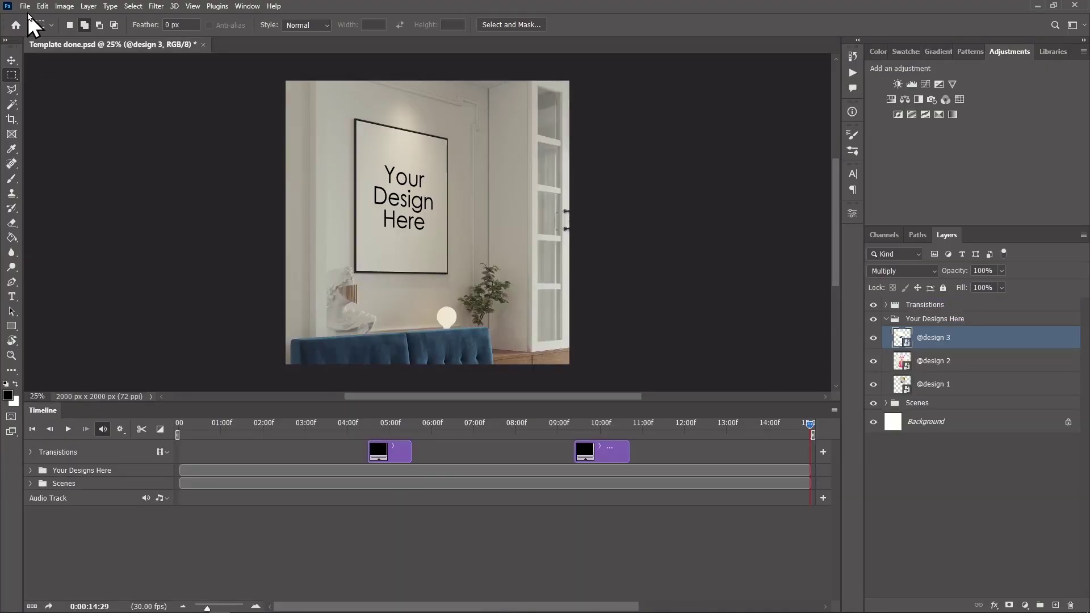